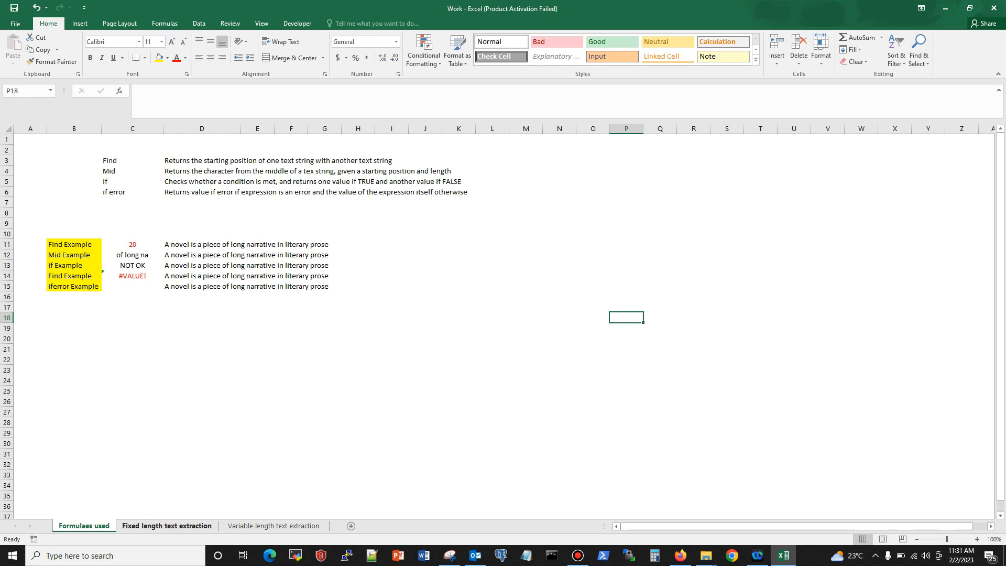
Step: View the Fixed length text extraction and Variable length text extraction sheets, ending back on the Formulaes used sheet
left_click(167, 526)
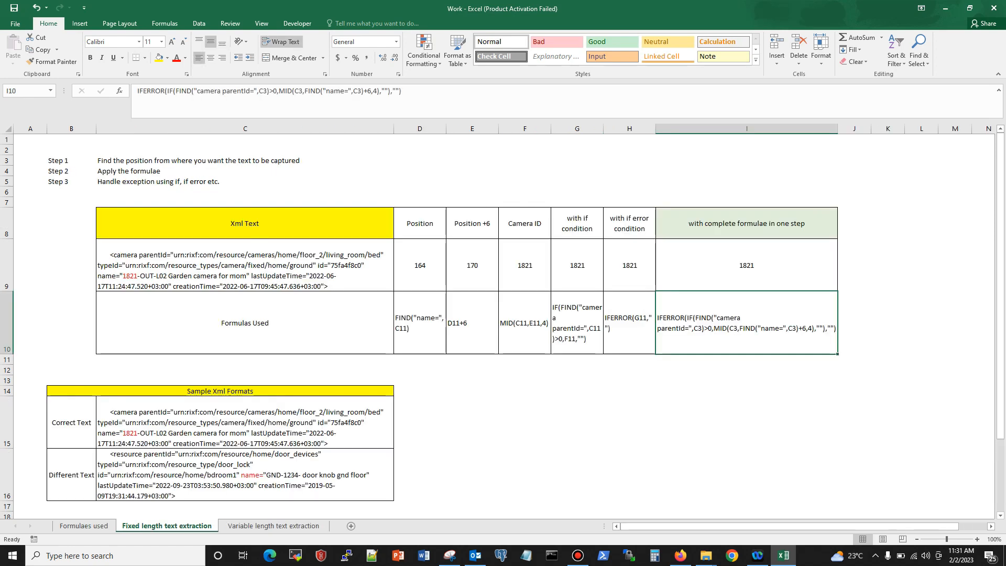
left_click(273, 525)
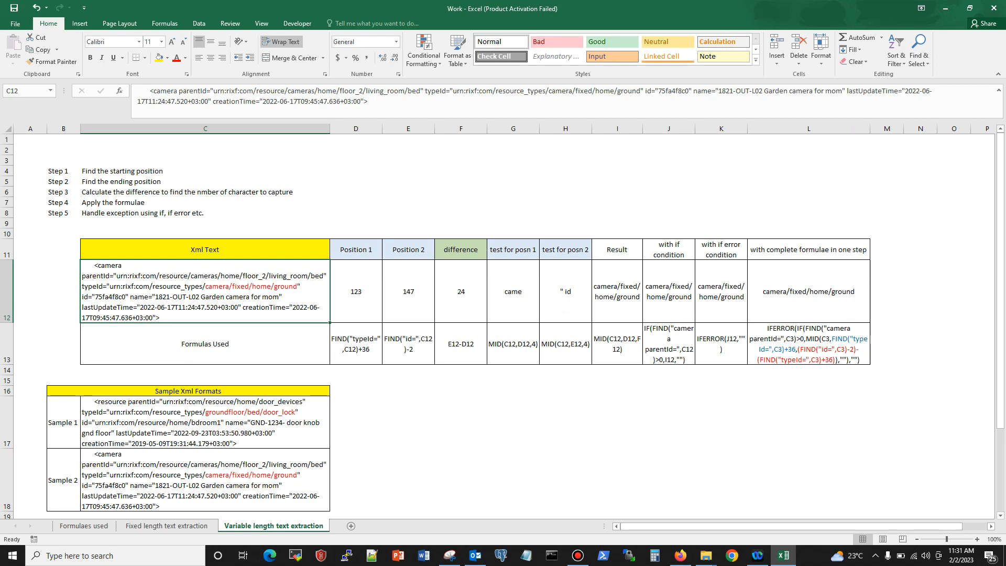
left_click(84, 525)
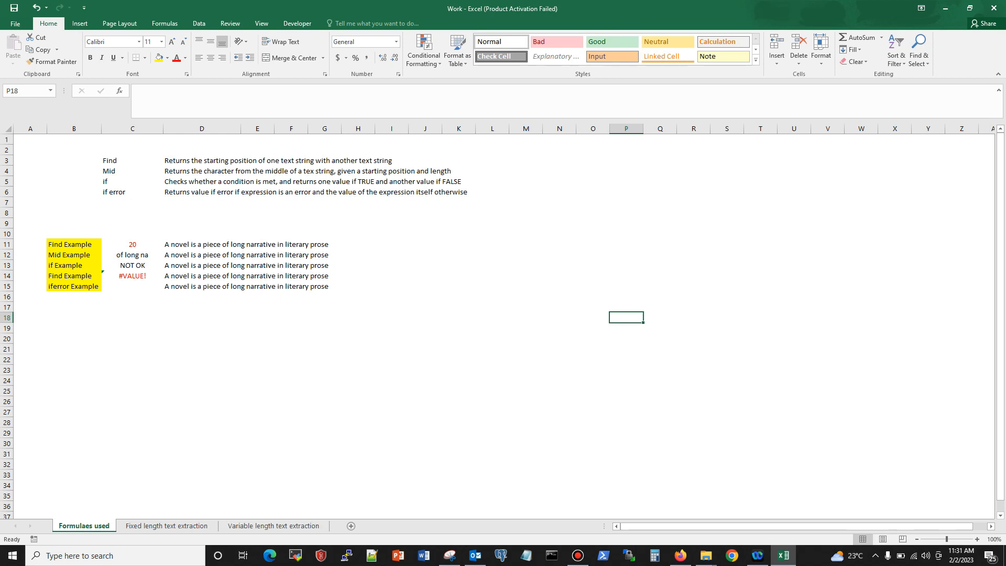
Step: Review the names and descriptions of the Find, Mid, if and if error functions in rows 3 to 6
left_click(132, 161)
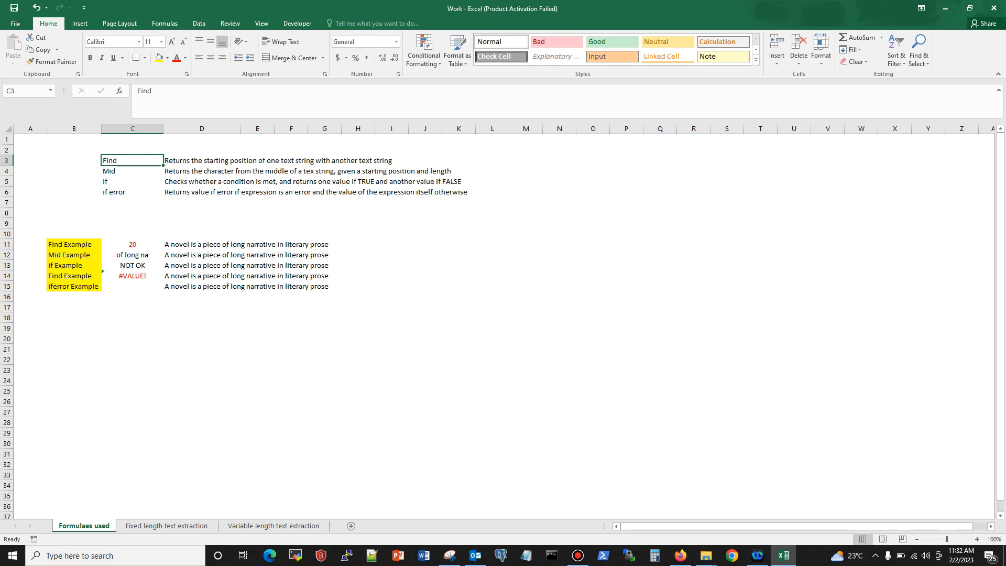
left_click(202, 181)
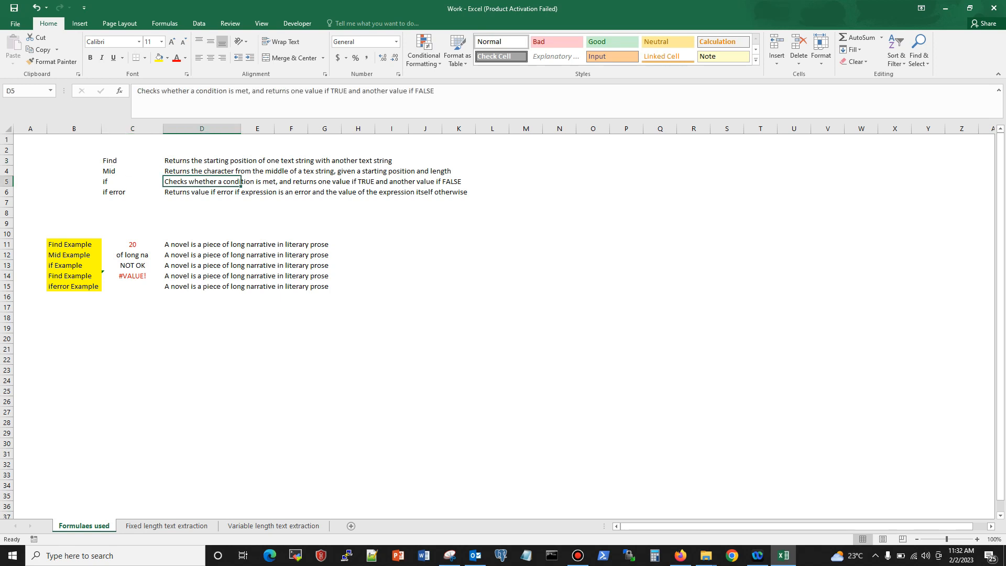
key("Down")
key("Down")
key("Down")
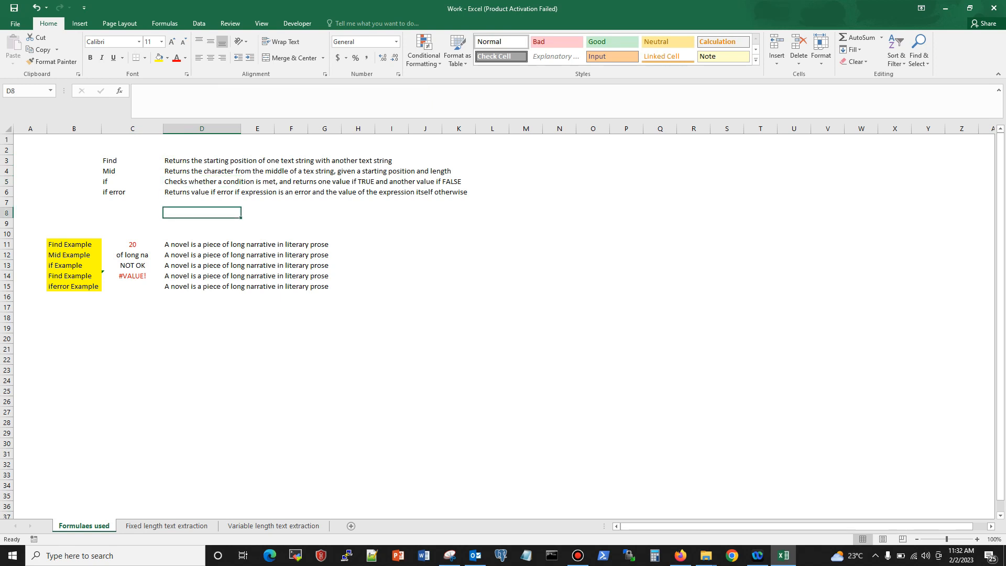
left_click(202, 181)
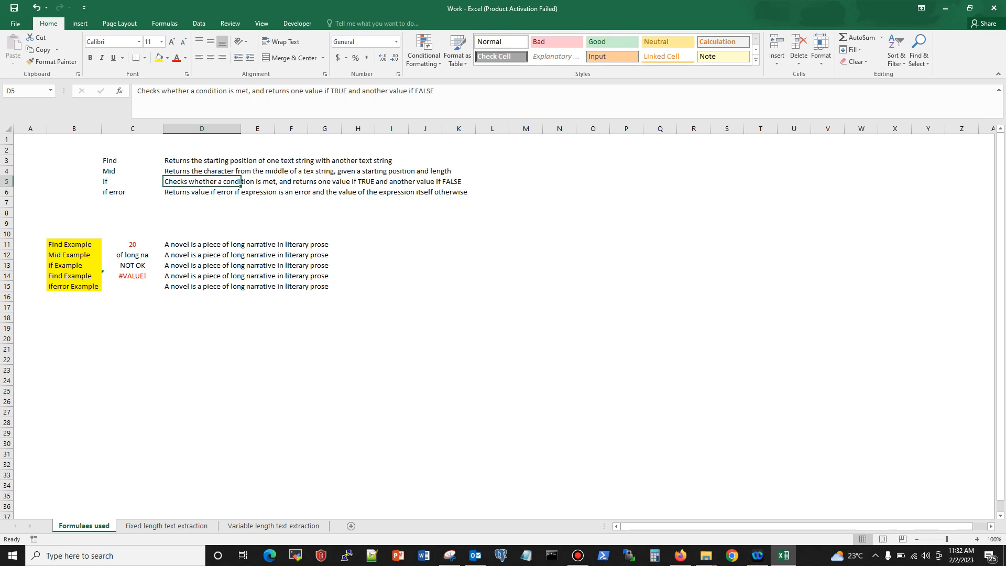
left_click(202, 192)
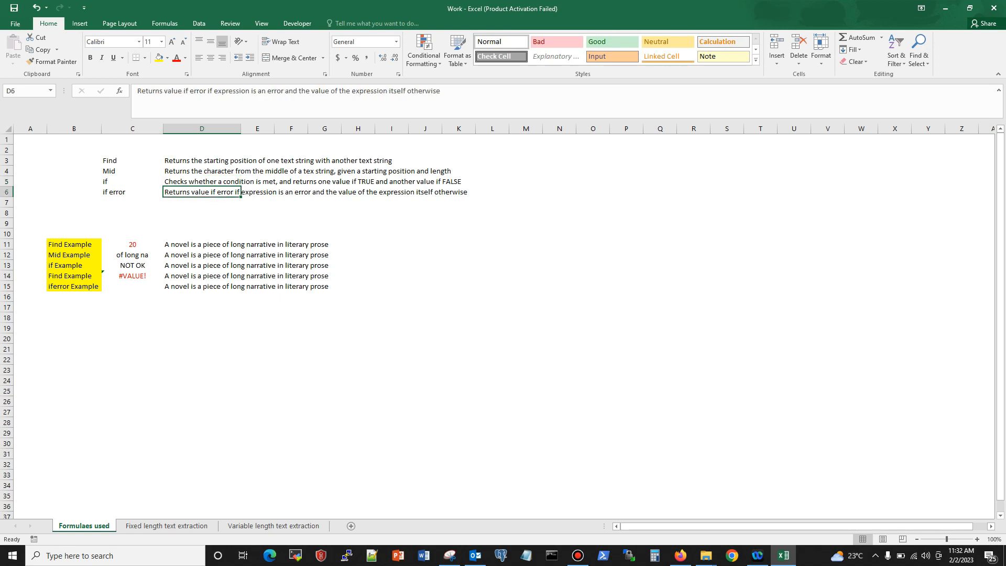
left_click(132, 192)
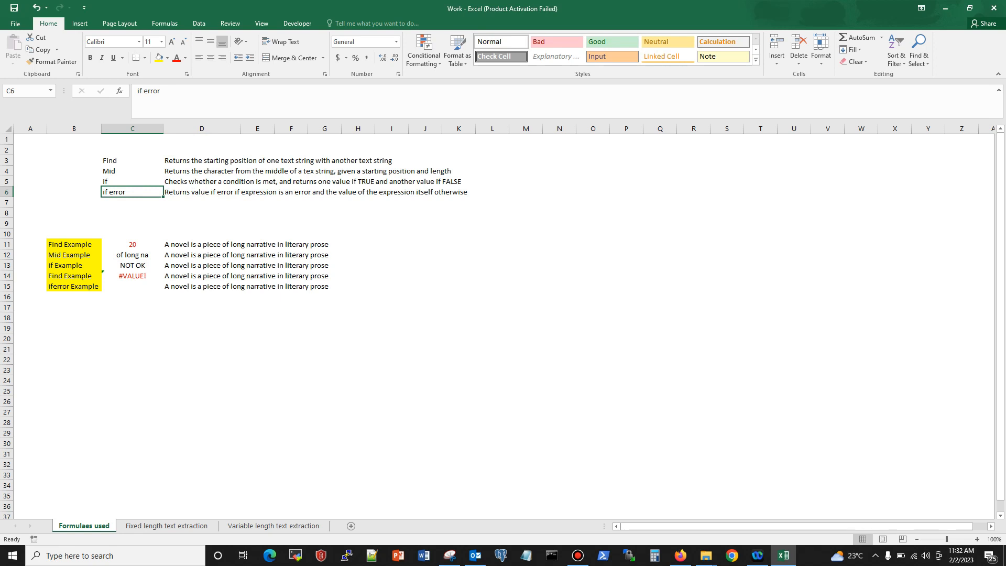
left_click_drag(132, 161, 132, 192)
left_click(194, 202)
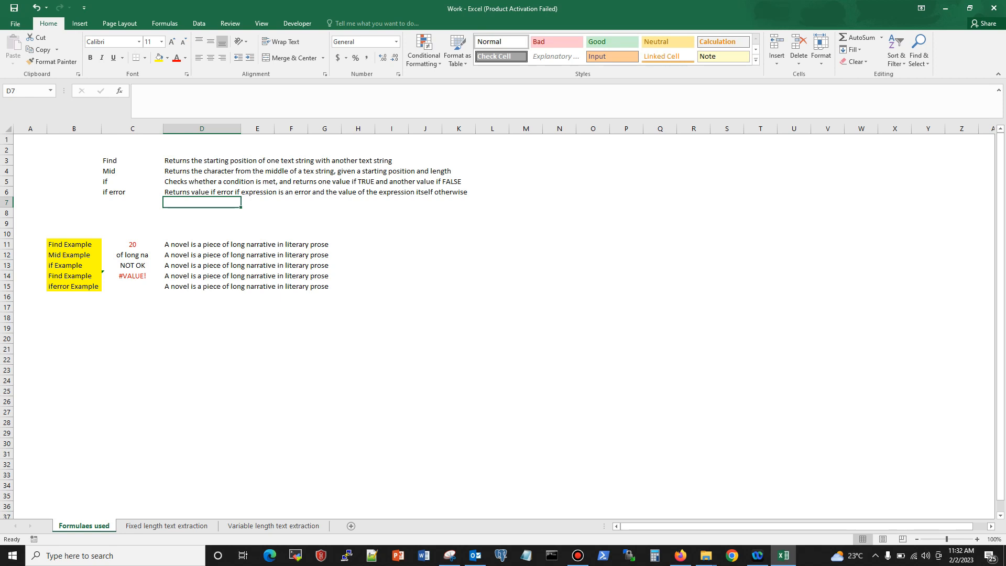
Step: Examine the FIND formula in C11 and locate the word "of" in its source text in D11, leaving both unchanged
left_click(132, 244)
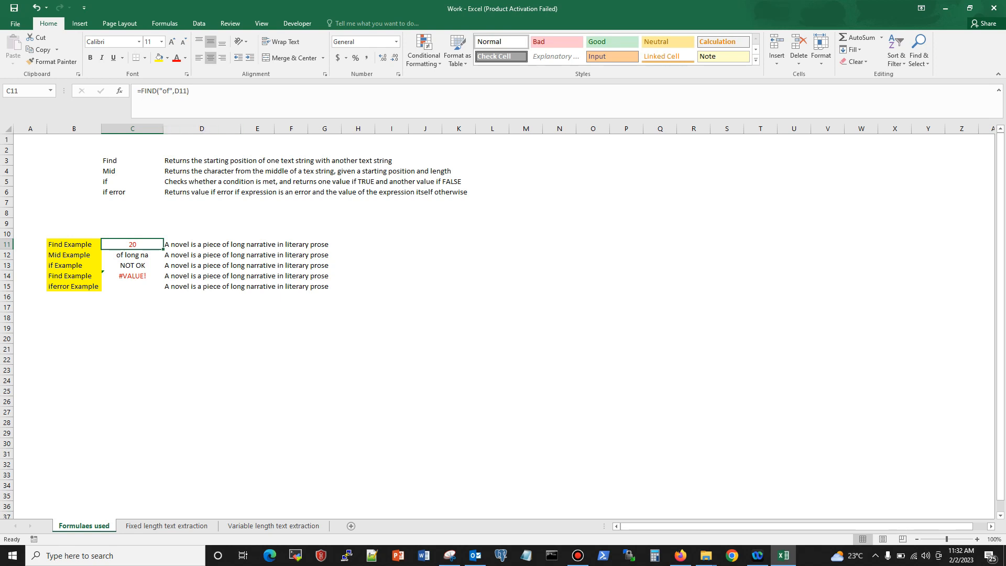
left_click(202, 245)
left_click(132, 244)
double_click(222, 244)
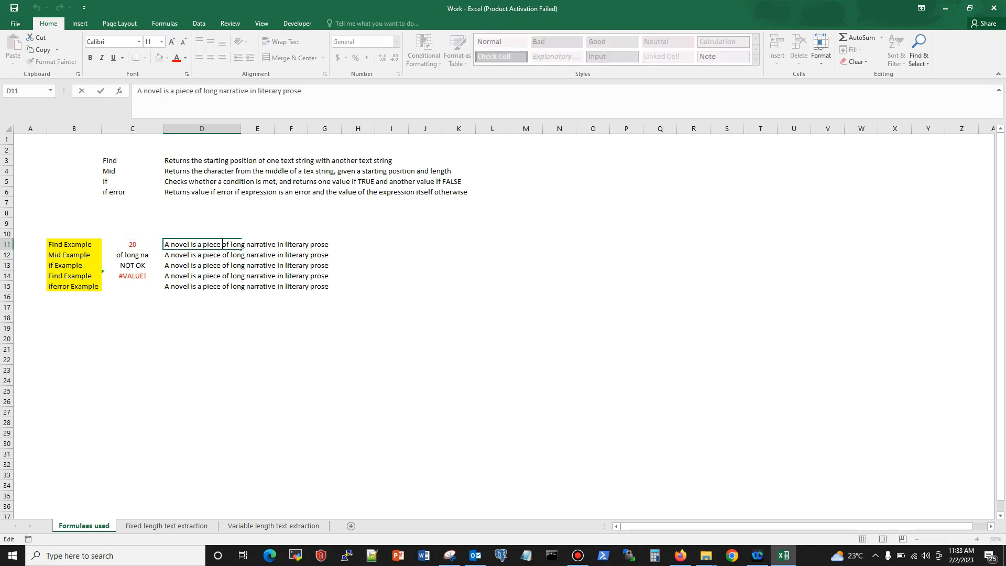
key("shift+Right")
key("shift+Right")
key("Escape")
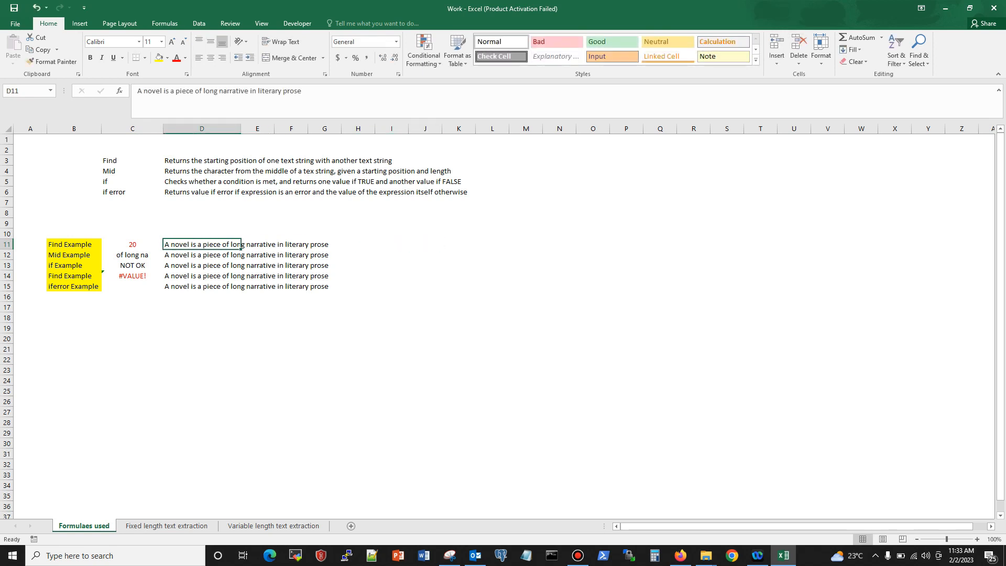
left_click(131, 244)
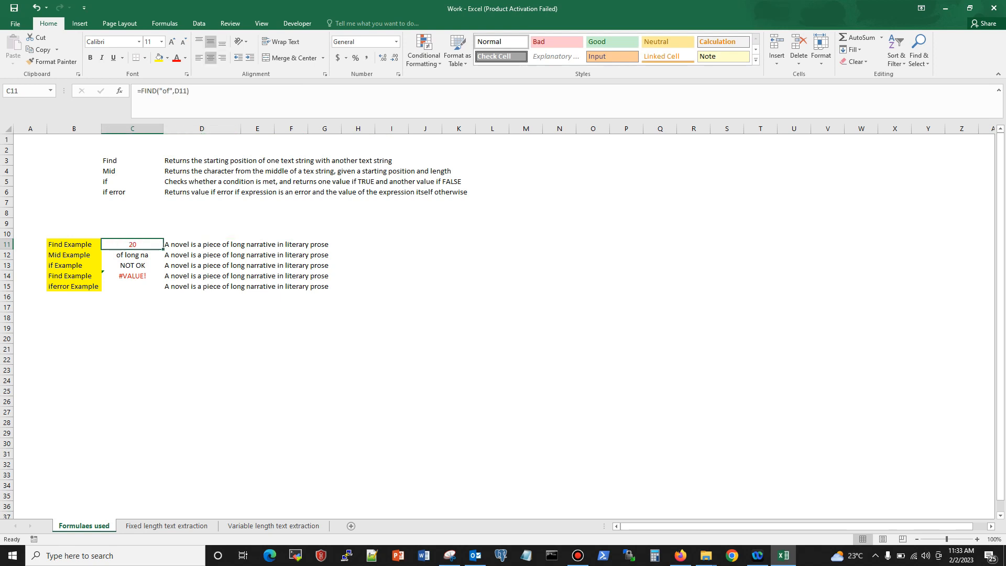
Step: Add a start number of 5 as the third argument of the FIND formula in C11
key("F2")
type(",")
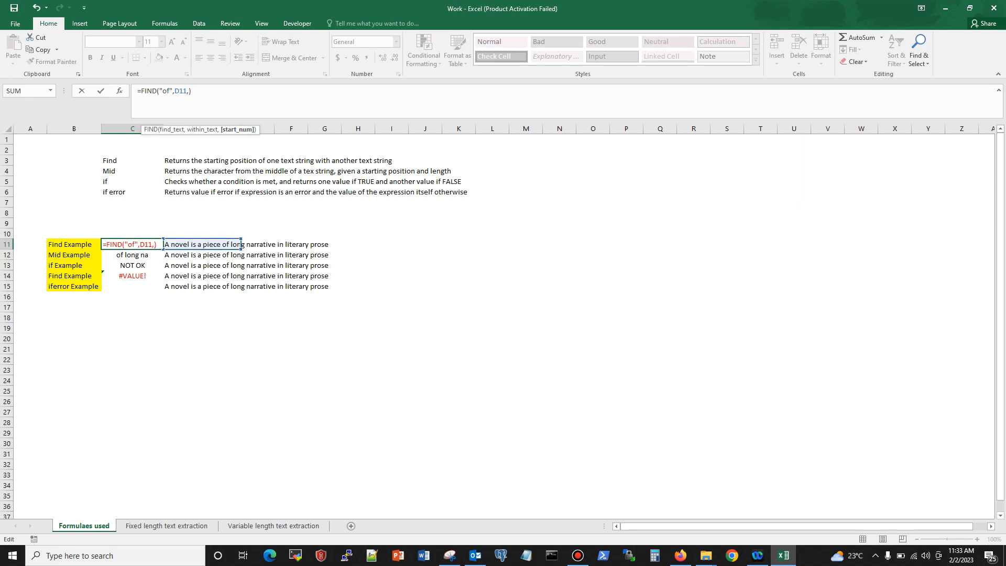
key("Return")
left_click(132, 245)
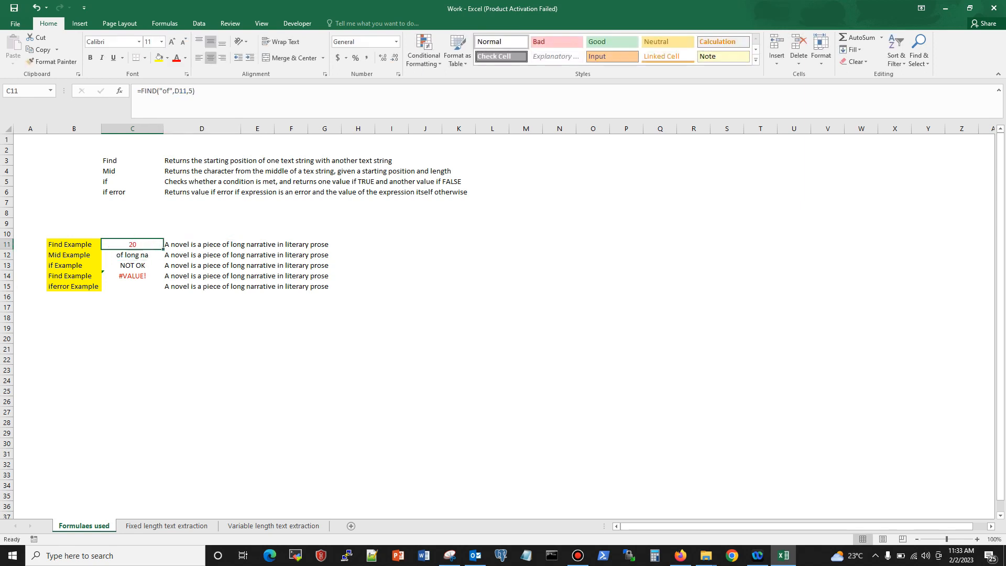
Step: Set the start number of the FIND formula in C11 to 255 and compare it with the text in D11
double_click(197, 245)
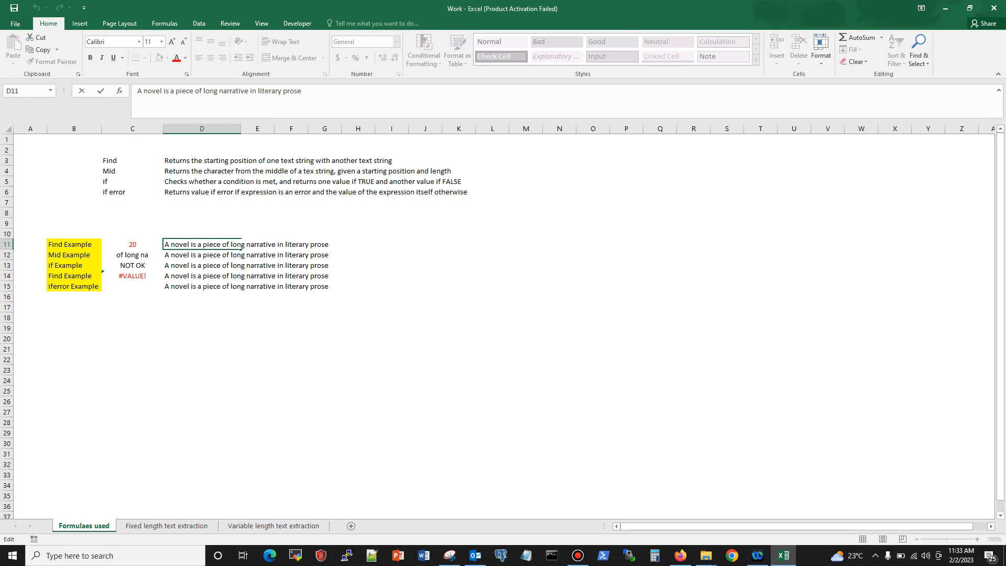
left_click(132, 245)
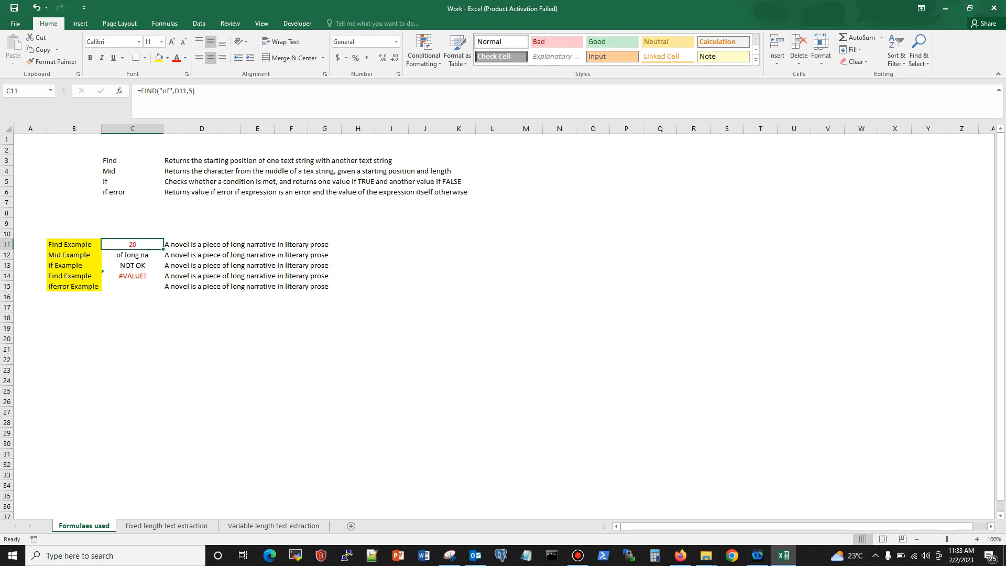
left_click(189, 91)
type("25")
key("Return")
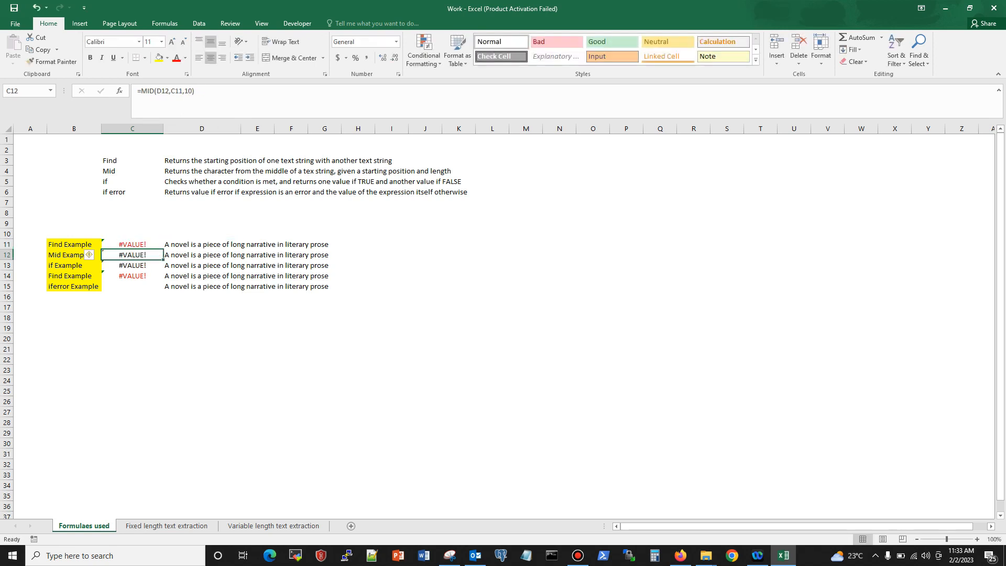
left_click(132, 245)
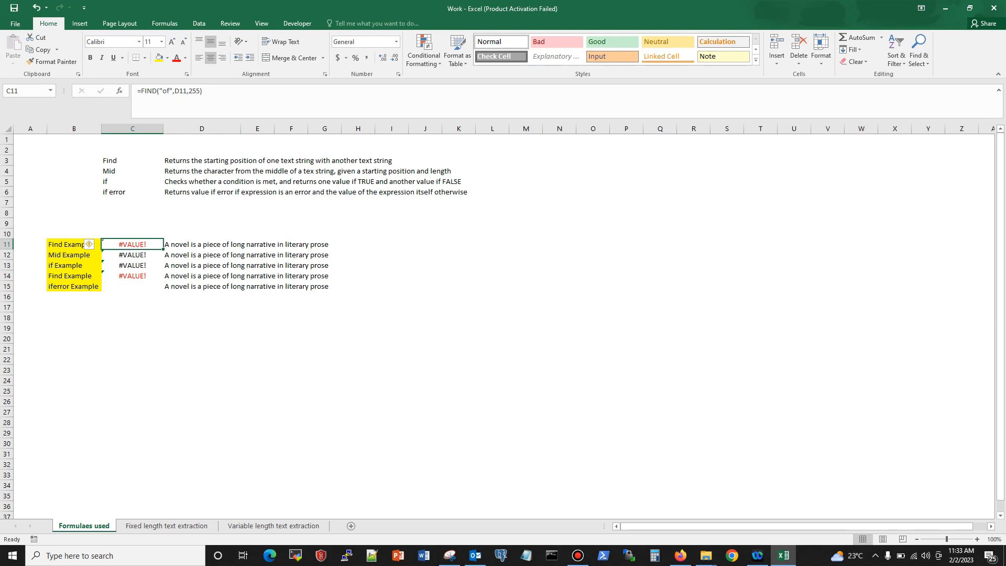
double_click(232, 244)
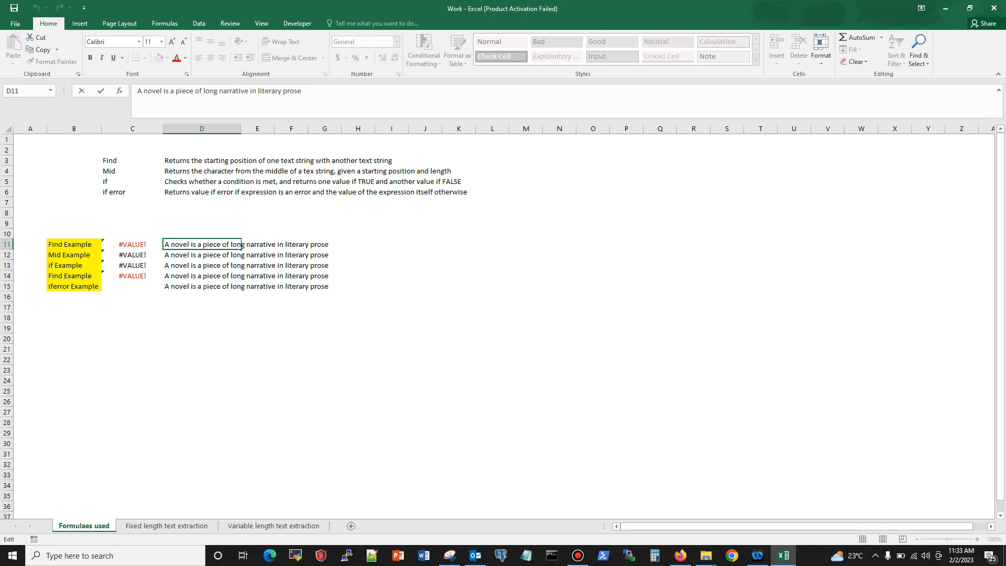
left_click(132, 244)
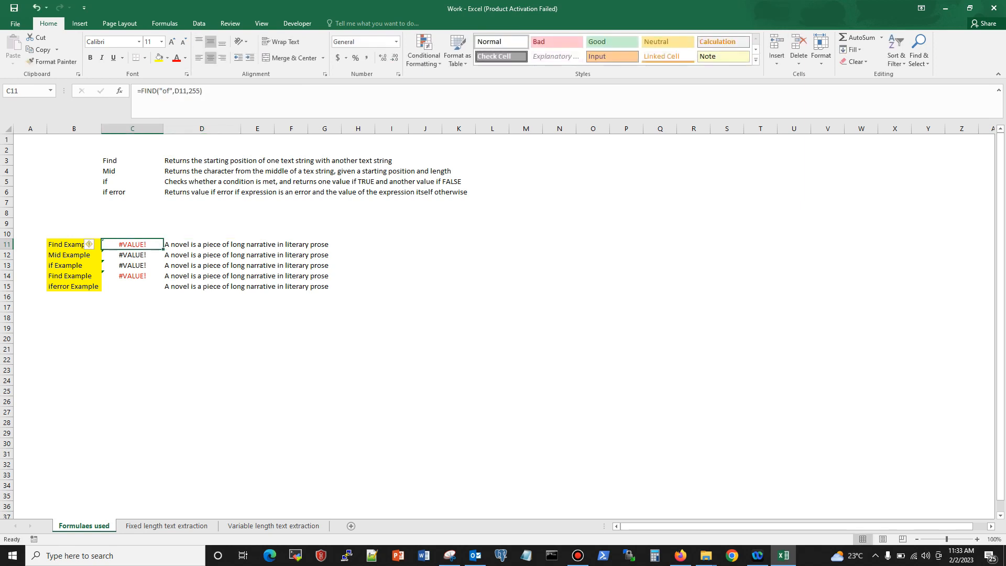
Step: Remove the start number argument from C11 so the formula reads =FIND("of",D11)
left_click_drag(188, 91, 200, 90)
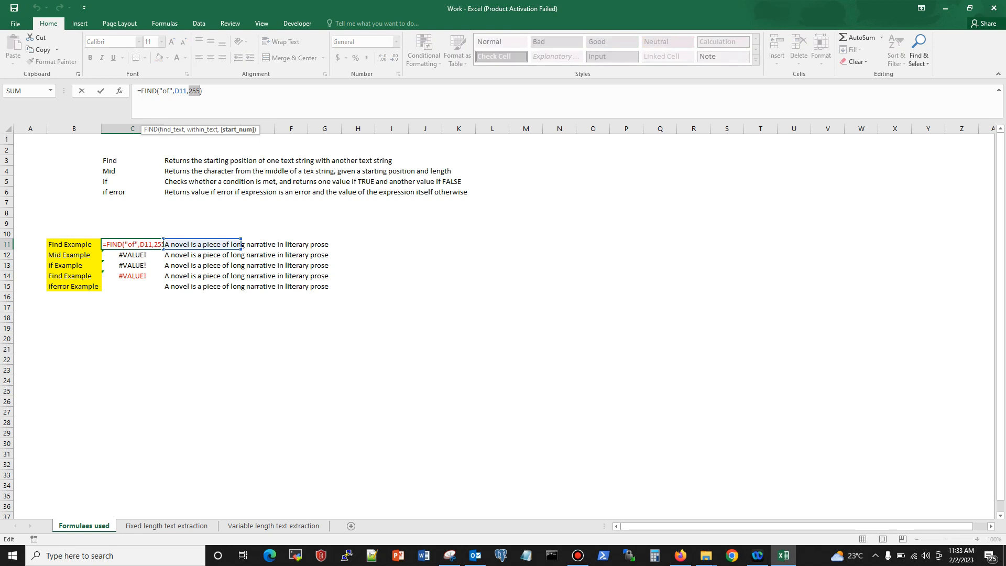
key("BackSpace")
key("BackSpace")
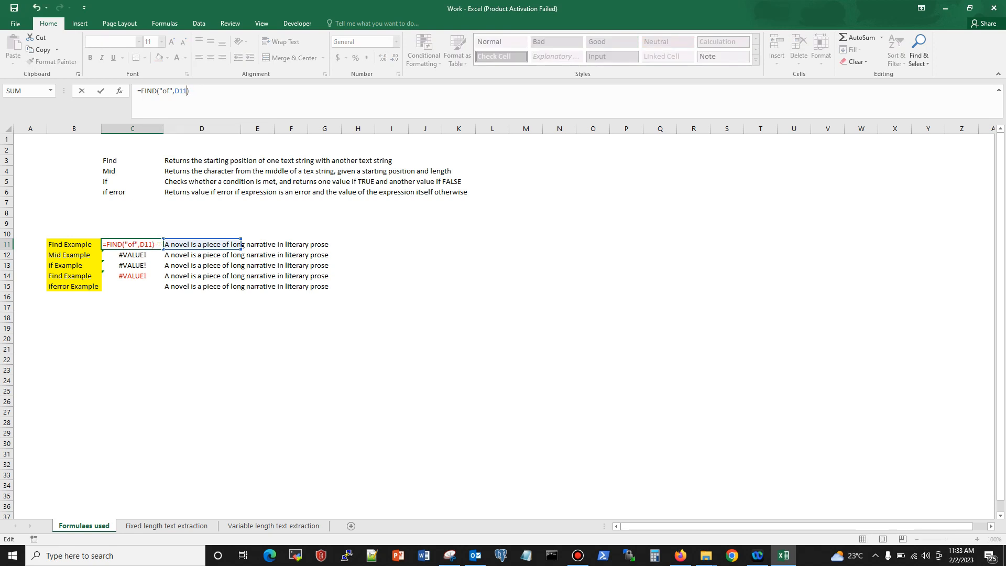
key("Return")
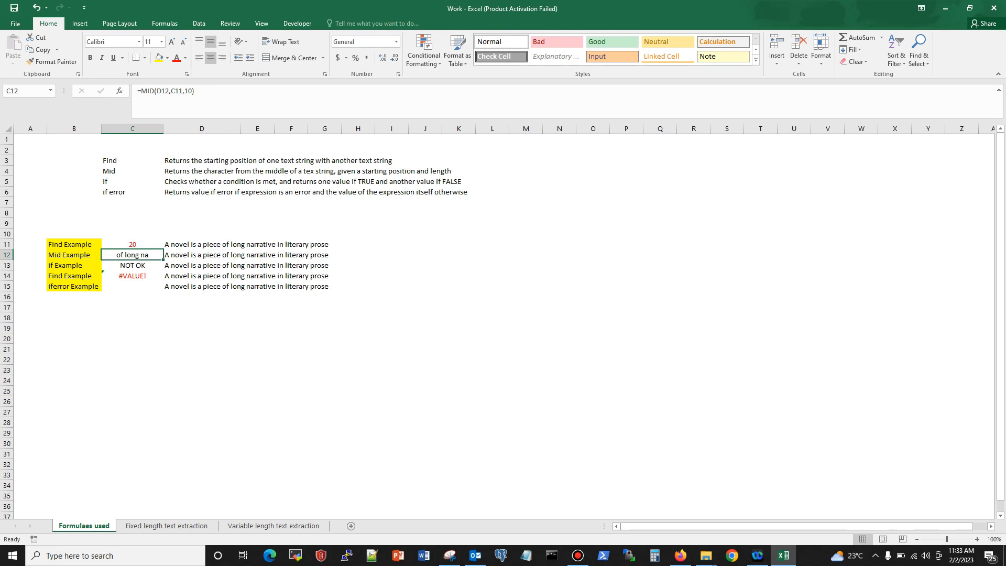
Step: Examine the arguments of the MID formula in C12 and highlight the matching ten characters in D12 without editing
left_click(132, 244)
left_click(132, 255)
left_click(175, 91)
left_click(187, 91)
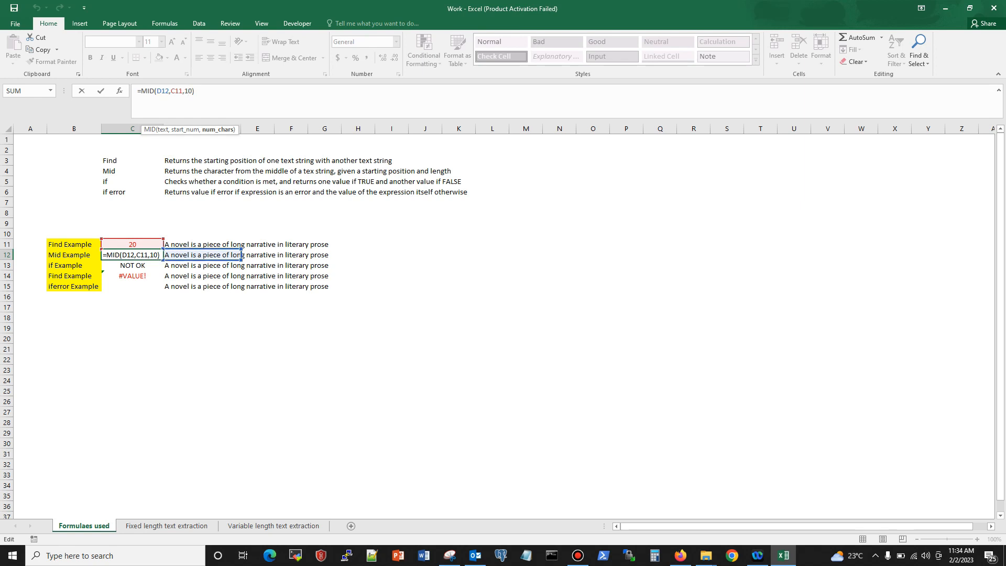
left_click(242, 255)
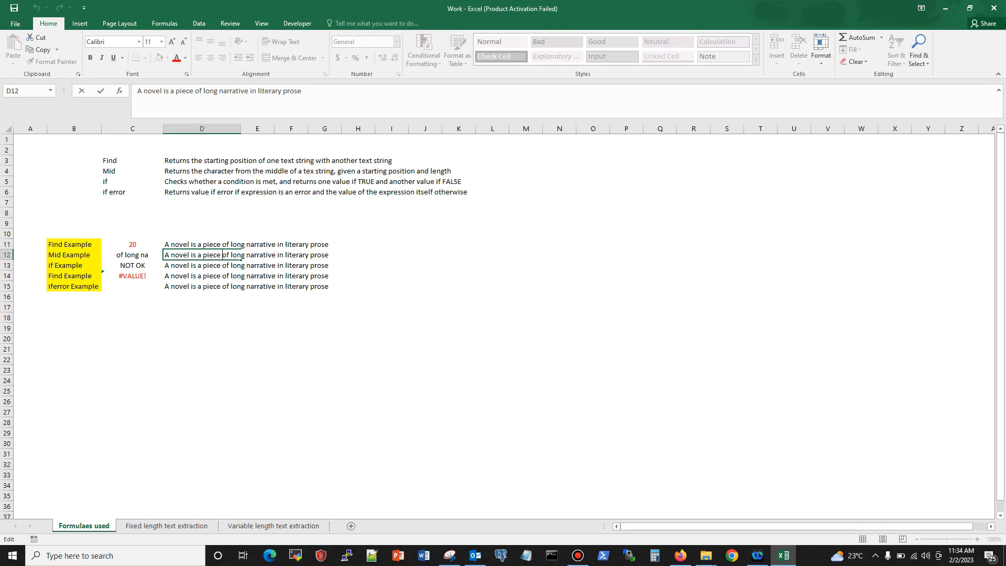
key("shift+Right")
key("shift+Right")
key("shift+Right")
key("shift+Right")
key("shift+Right")
key("shift+Right")
key("shift+Right")
key("shift+Right")
key("shift+Right")
key("shift+Right")
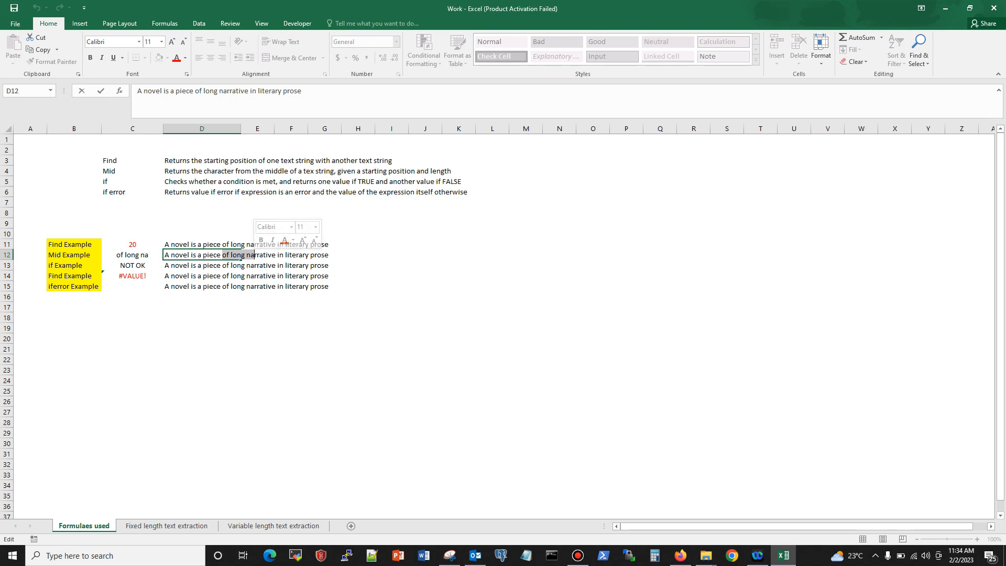
left_click(202, 369)
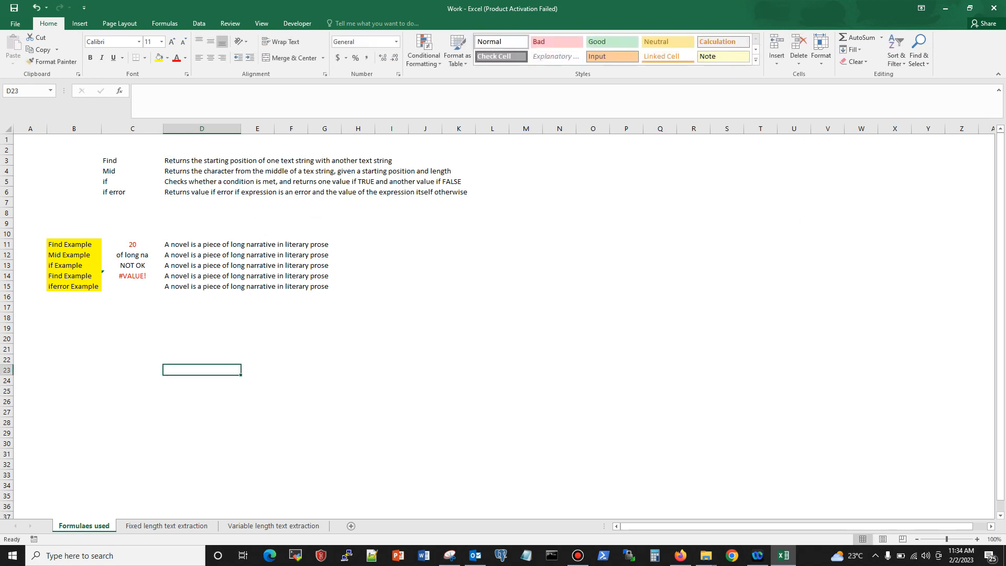
Step: Inspect the condition and the true and false values of the IF formula in C13, leaving it unchanged
left_click(132, 266)
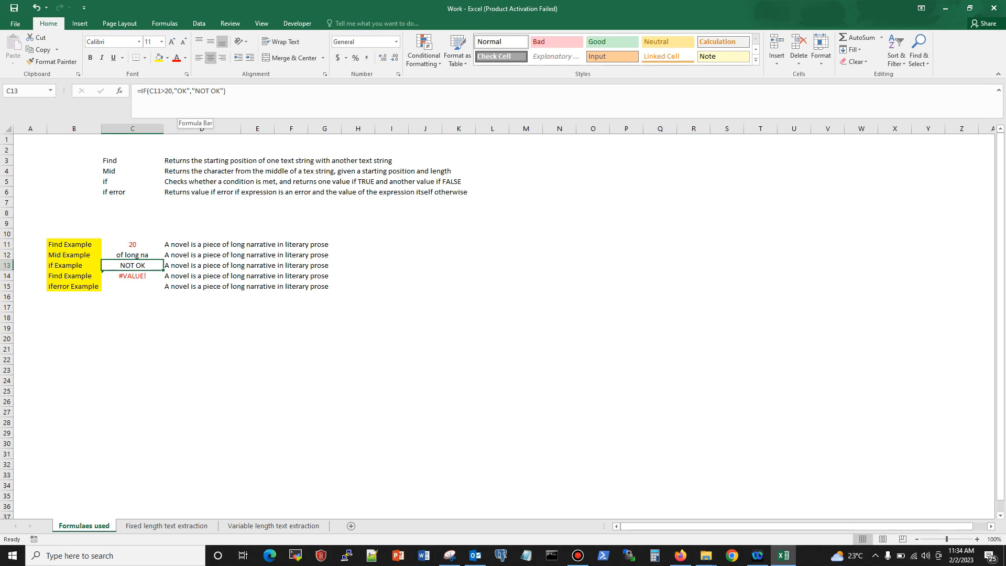
left_click(183, 91)
left_click(211, 91)
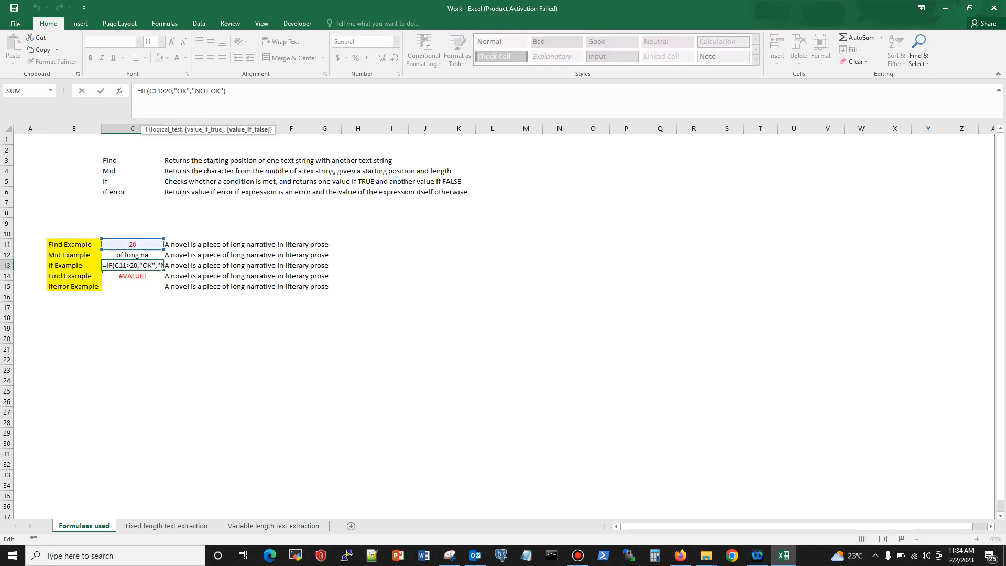
left_click(201, 328)
key("Escape")
Step: Compare the FIND formula in C14 with the IFERROR formula in C15 and highlight C14's search text without editing
left_click(132, 275)
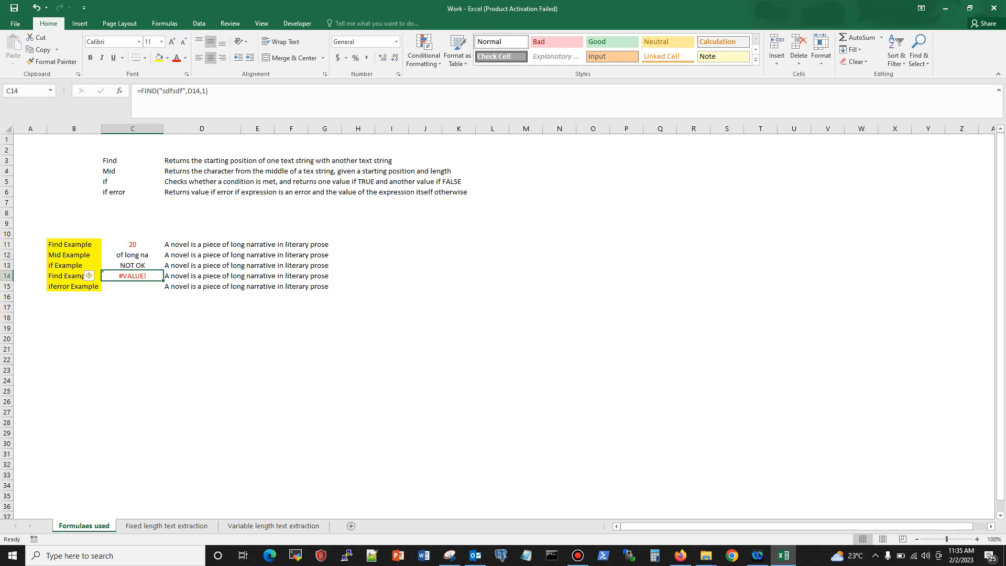
left_click(132, 287)
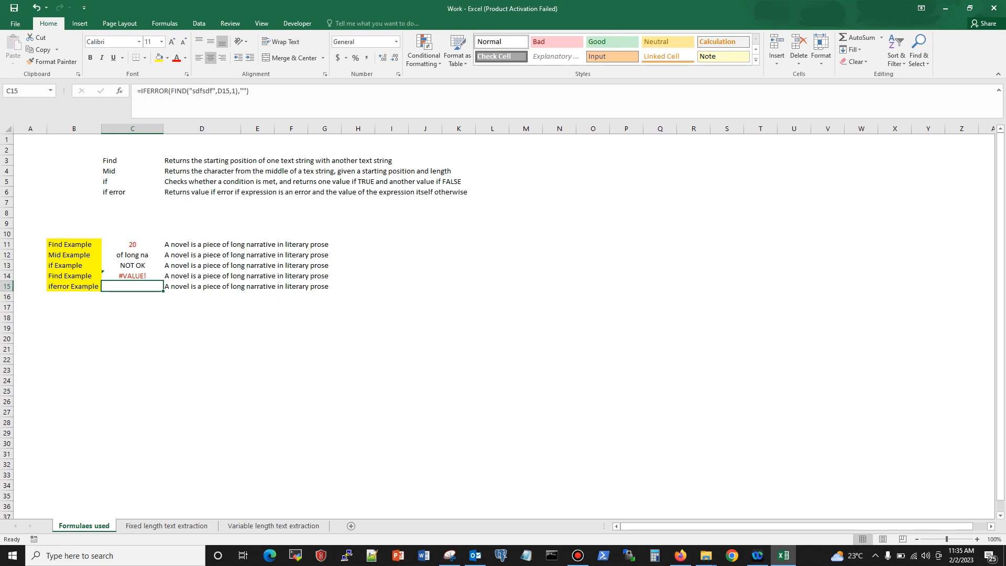
left_click(132, 276)
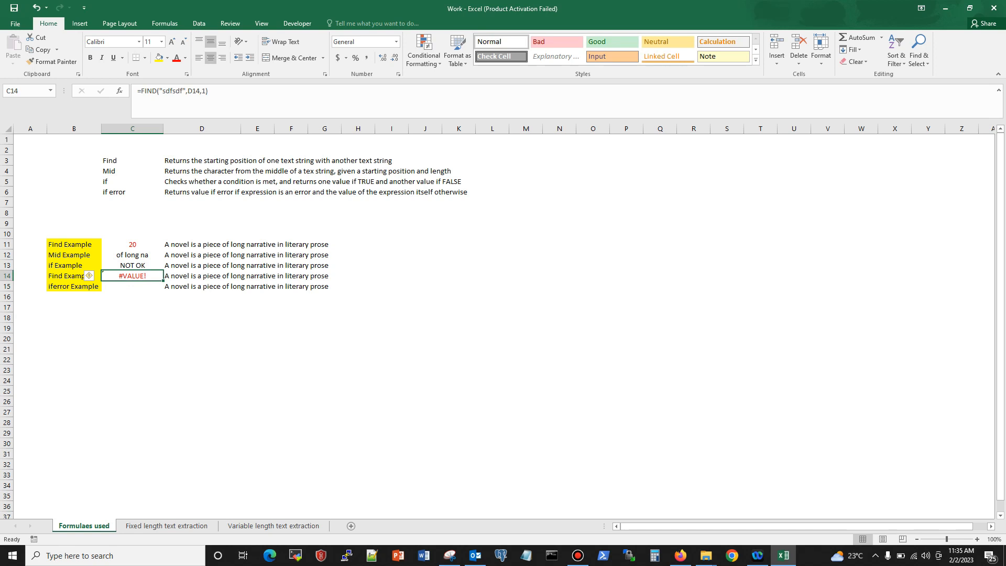
left_click_drag(166, 91, 180, 91)
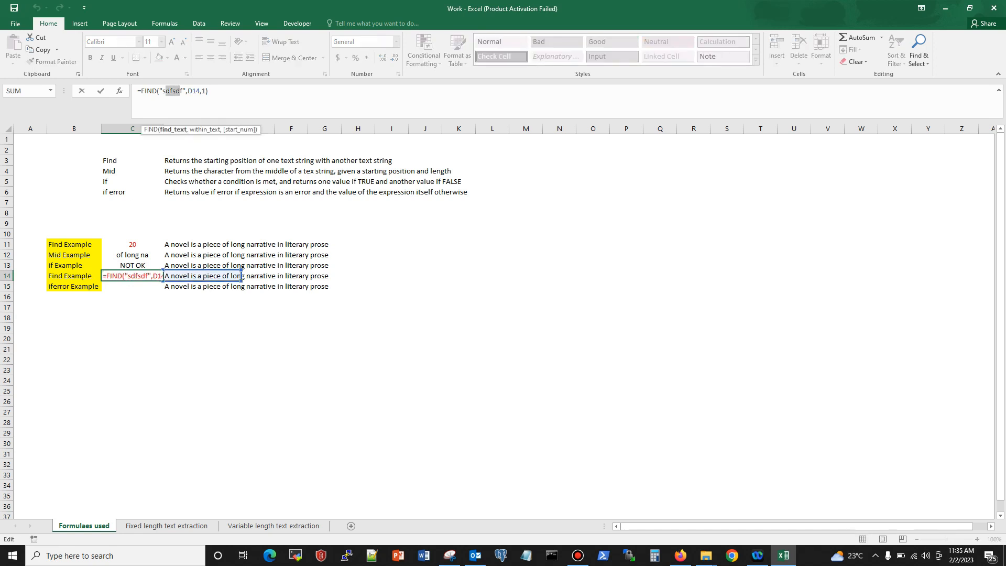
key("Escape")
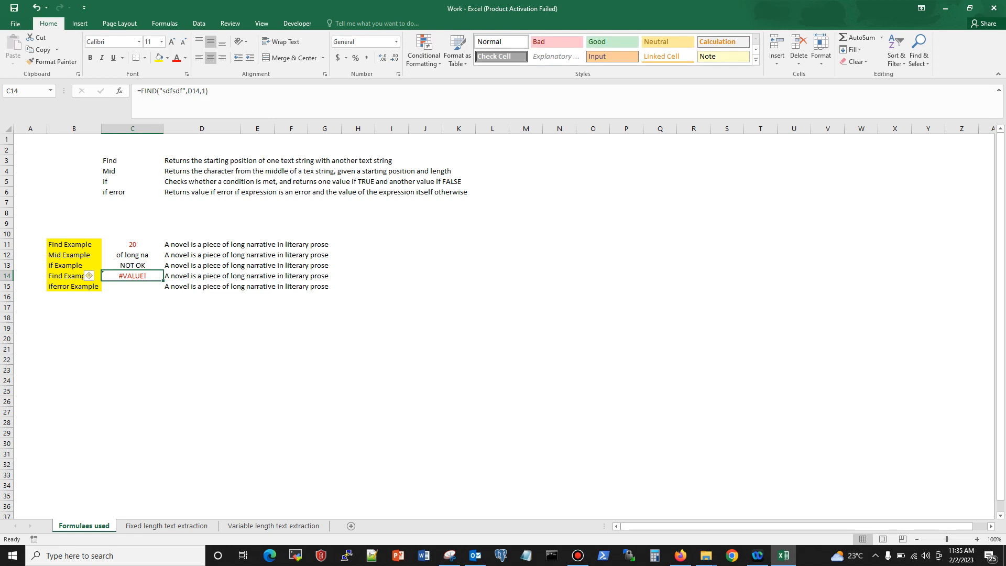
Step: Set the value_if_error argument of the IFERROR formula in C15 to "ok"
left_click(132, 286)
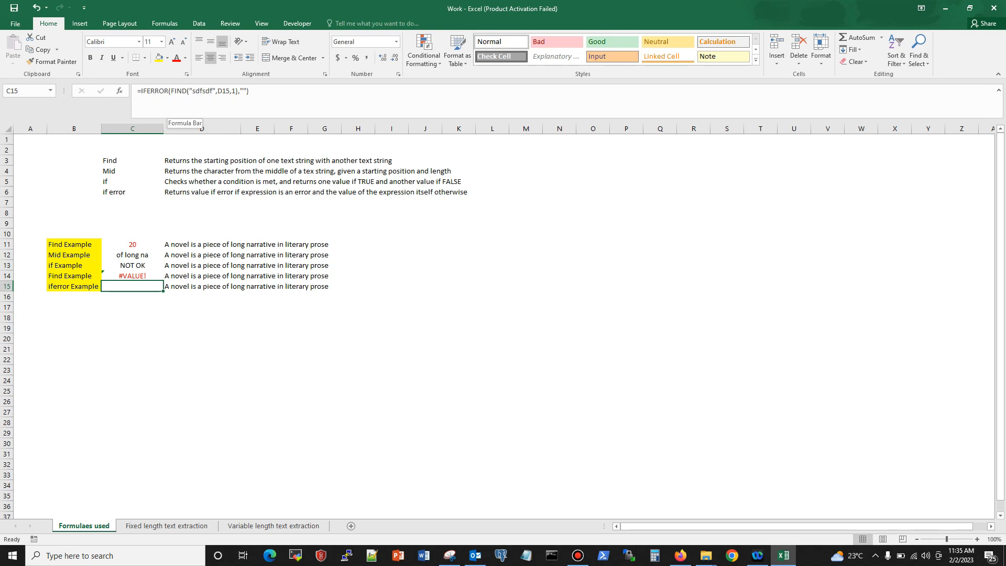
left_click(195, 91)
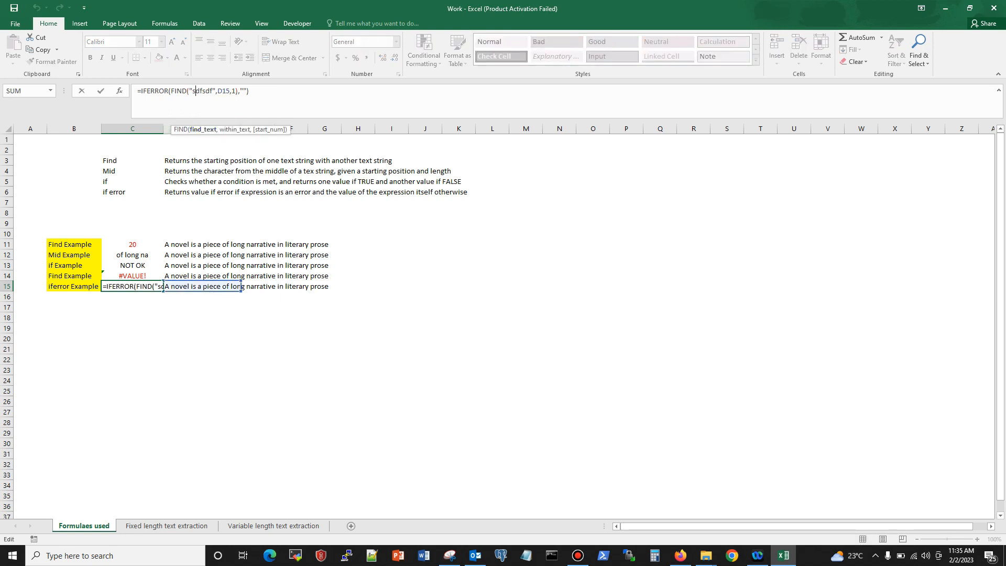
left_click(243, 91)
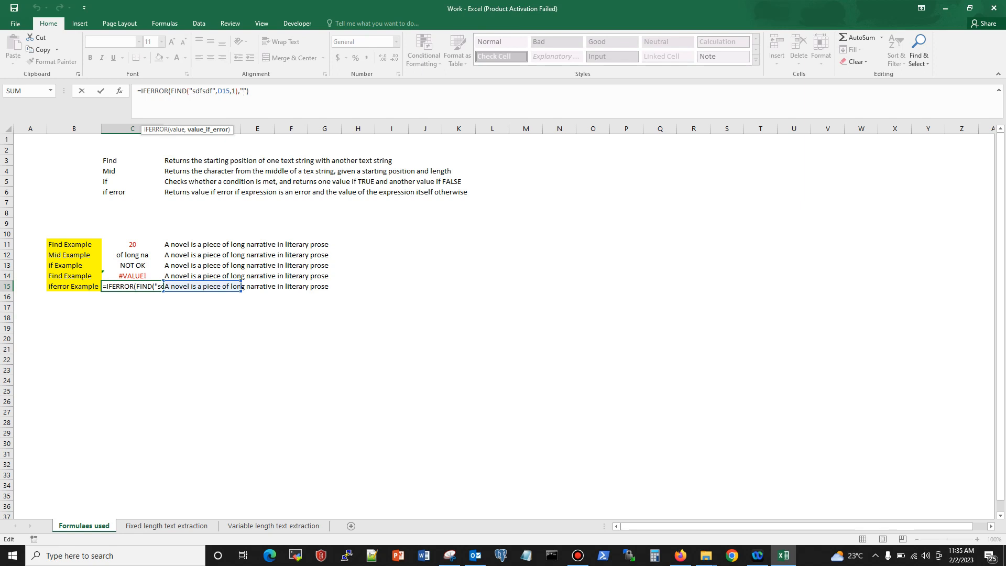
type("ok")
key("Return")
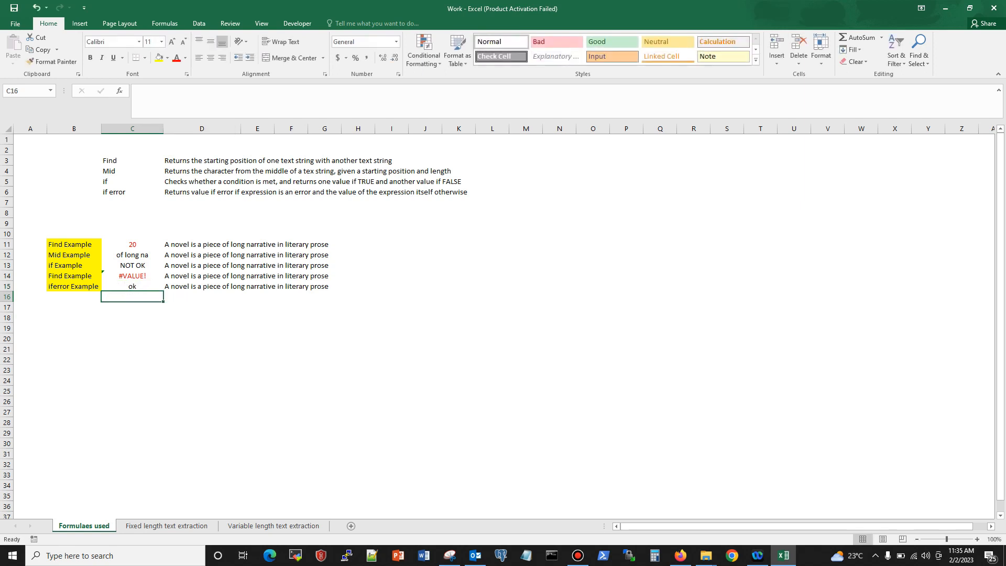
Step: Change the value_if_error argument of the IFERROR formula in C15 to "notok"
left_click(132, 286)
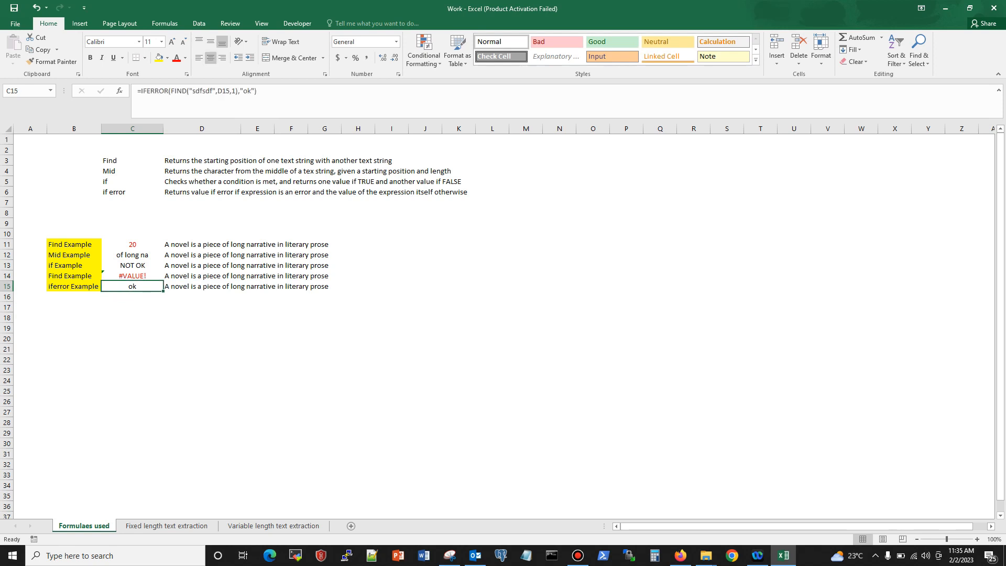
key("F2")
key("Left")
key("Left")
key("Left")
key("Left")
type("not")
key("Return")
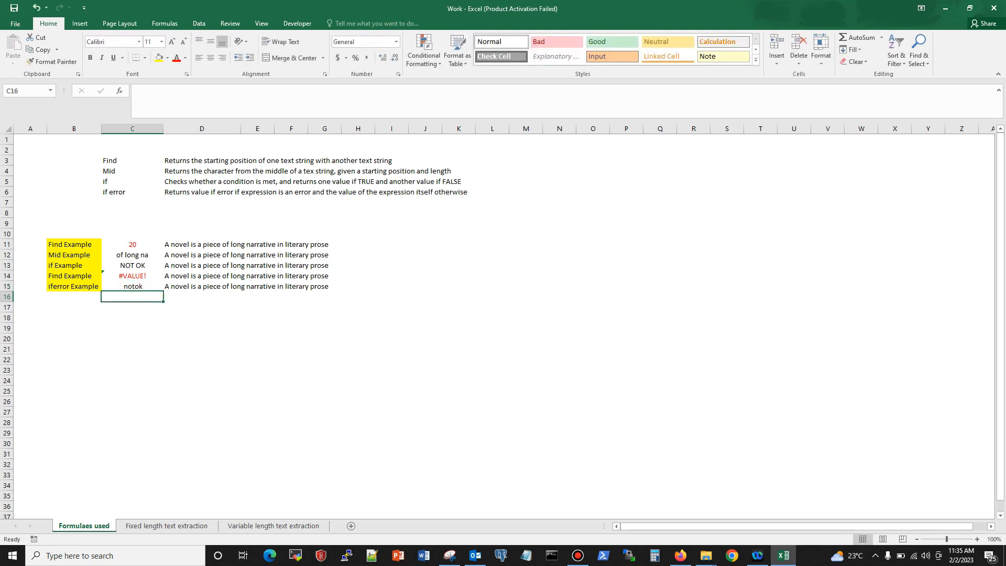
Step: Clear the fallback text in C15 so the IFERROR formula uses an empty string "" for errors
left_click(132, 286)
left_click_drag(243, 92, 264, 91)
key("BackSpace")
key("Return")
Step: Try "of" as the search text of the FIND formula in C14, then undo the change
left_click(132, 276)
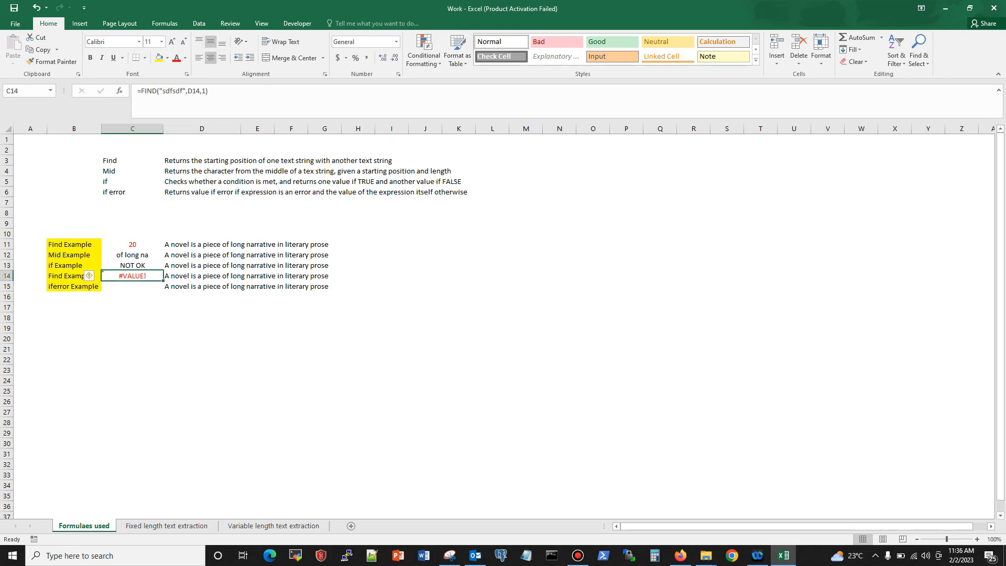
left_click_drag(181, 91, 162, 91)
type("o")
key("Return")
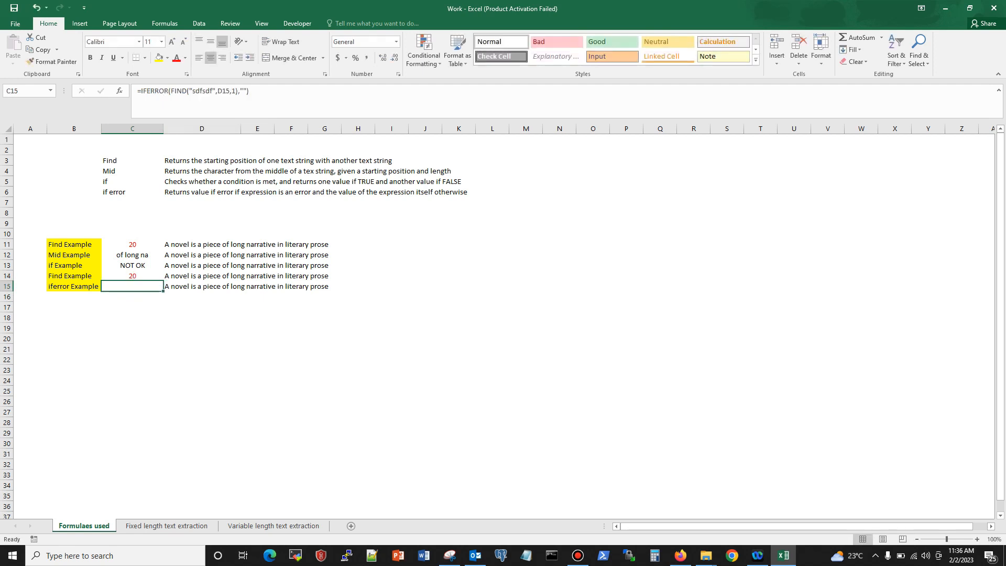
left_click(132, 275)
left_click(132, 286)
left_click(132, 275)
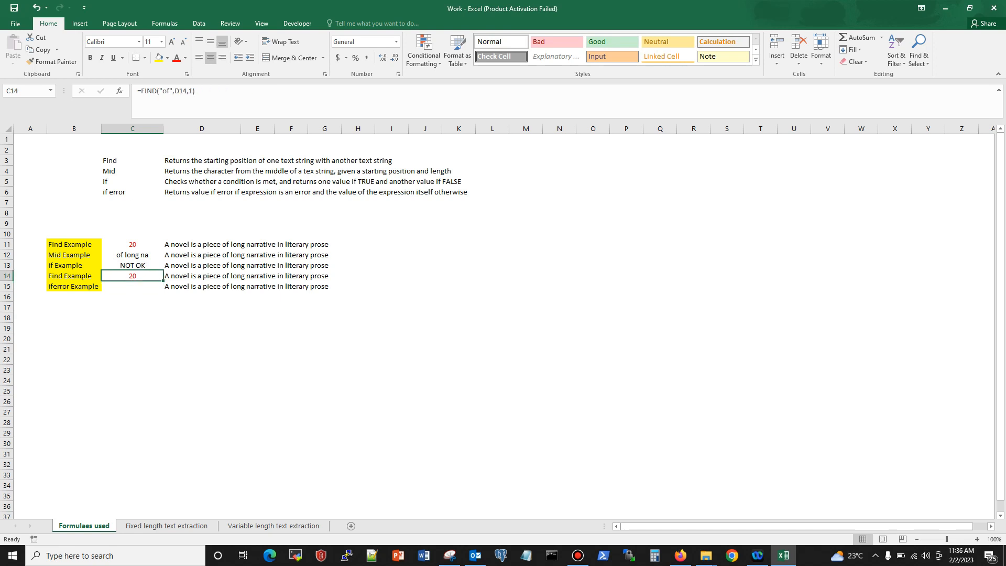
key("ctrl+z")
Step: Replace the search text in C15 so the formula reads =IFERROR(FIND("of",D15,1),"")
key("Down")
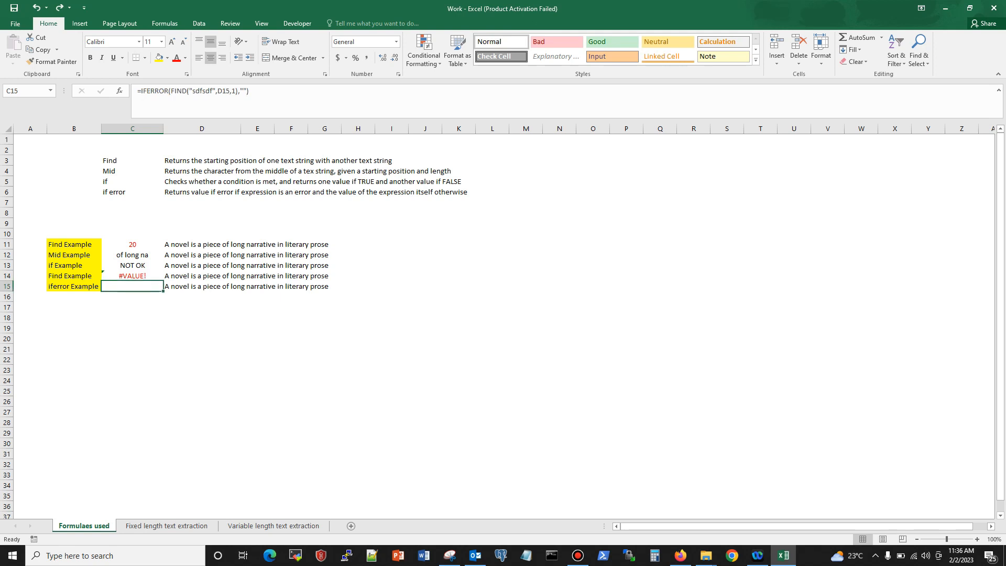
left_click_drag(212, 91, 192, 91)
type("of")
key("Return")
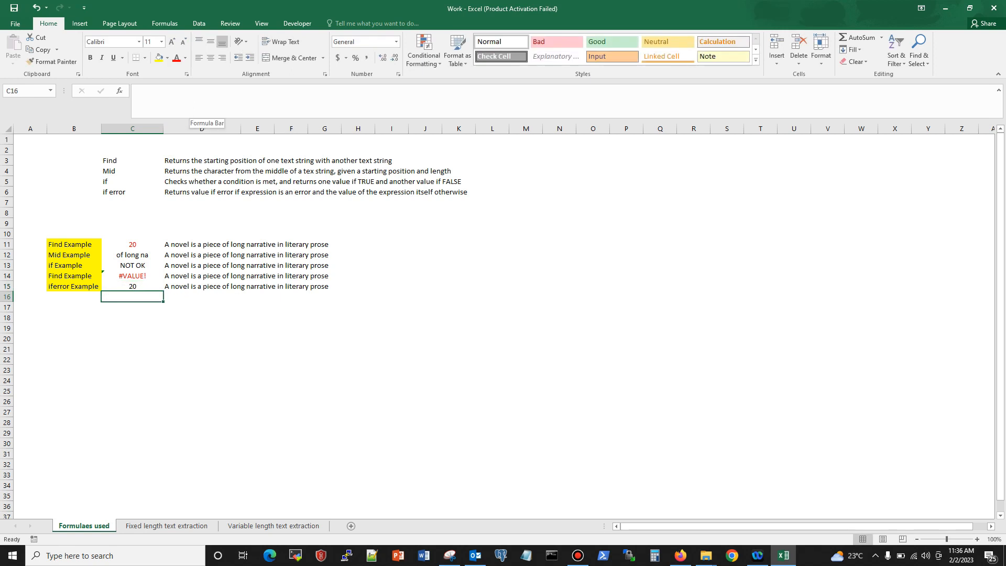
Step: Examine the nested FIND and the value_if_error argument of the formula in C15 and compare them with C14, without editing
left_click(133, 287)
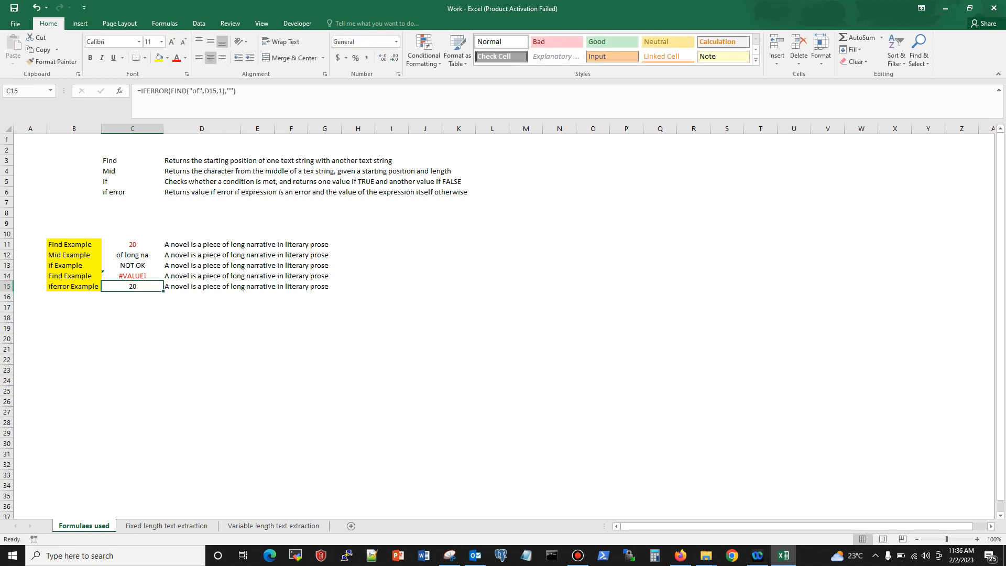
left_click_drag(171, 91, 223, 92)
left_click(197, 91)
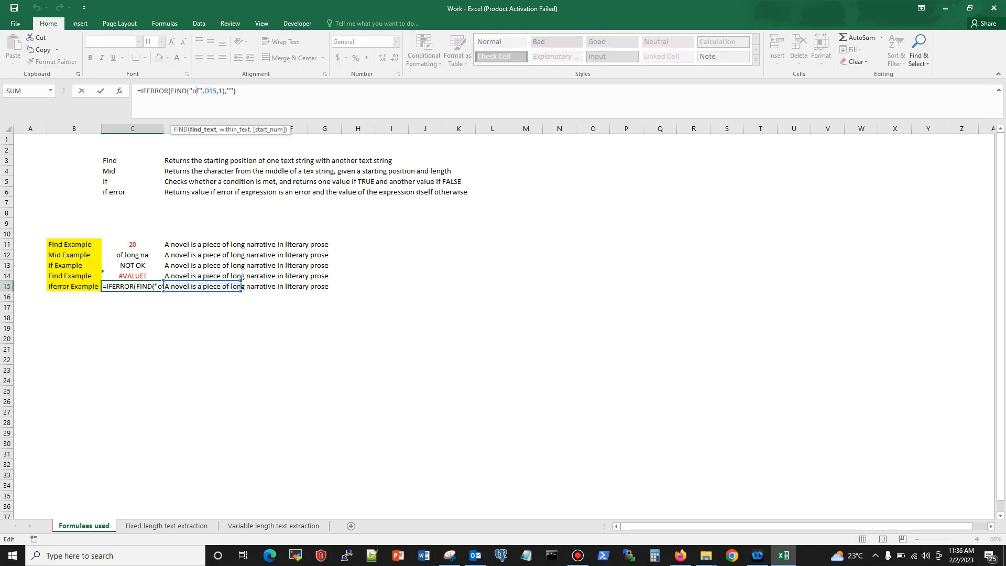
left_click_drag(171, 91, 225, 92)
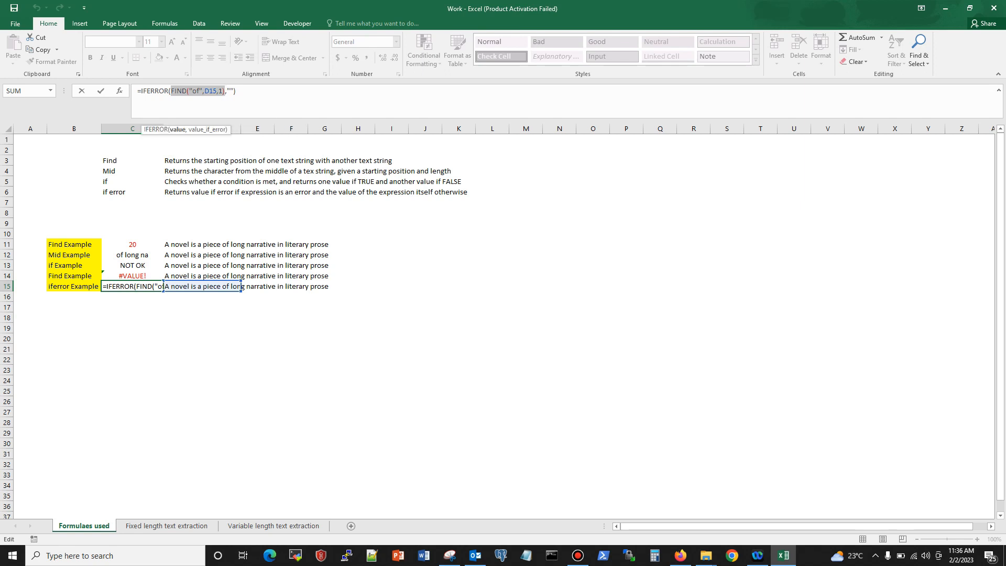
left_click(230, 91)
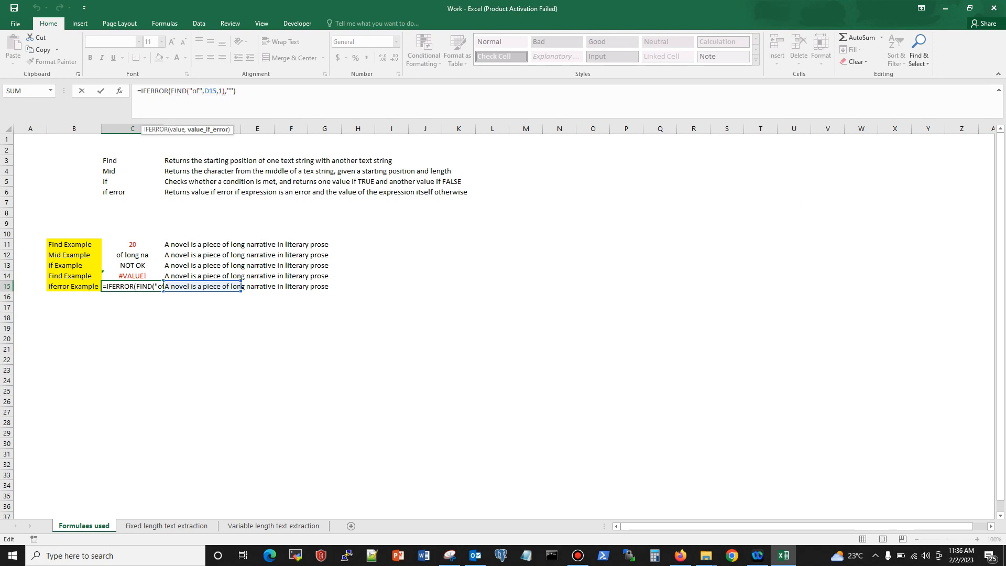
key("ctrl+Return")
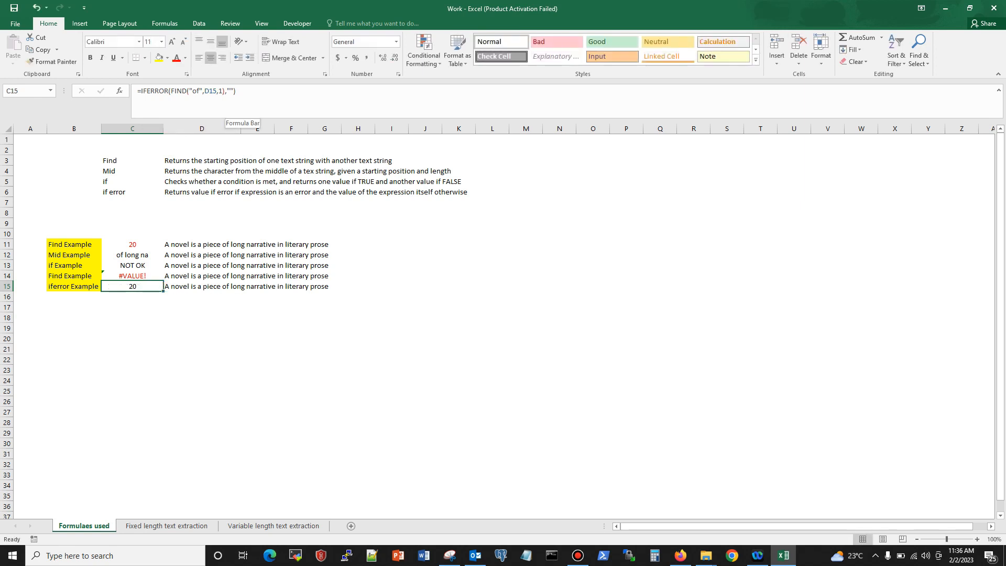
left_click(132, 276)
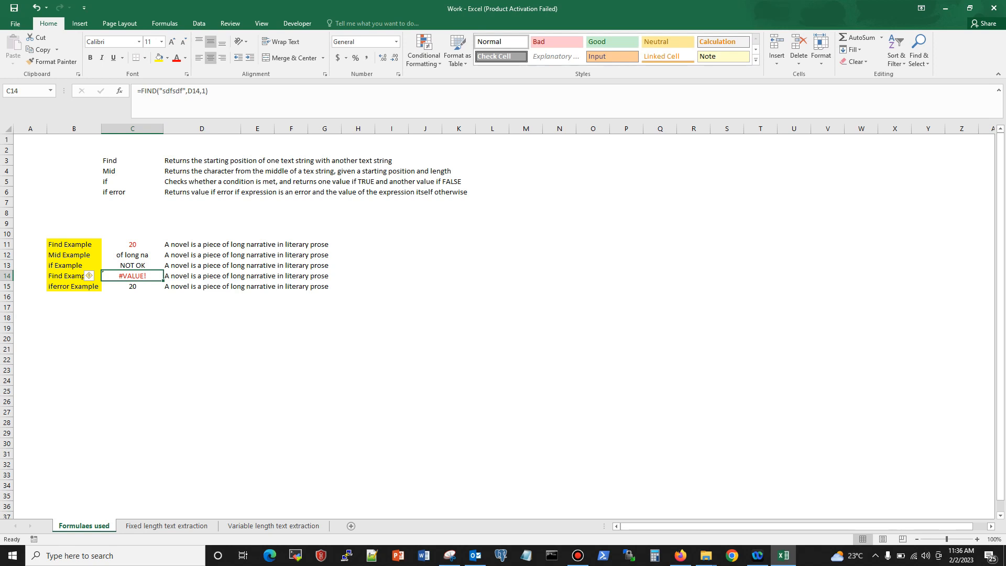
left_click_drag(266, 359, 283, 359)
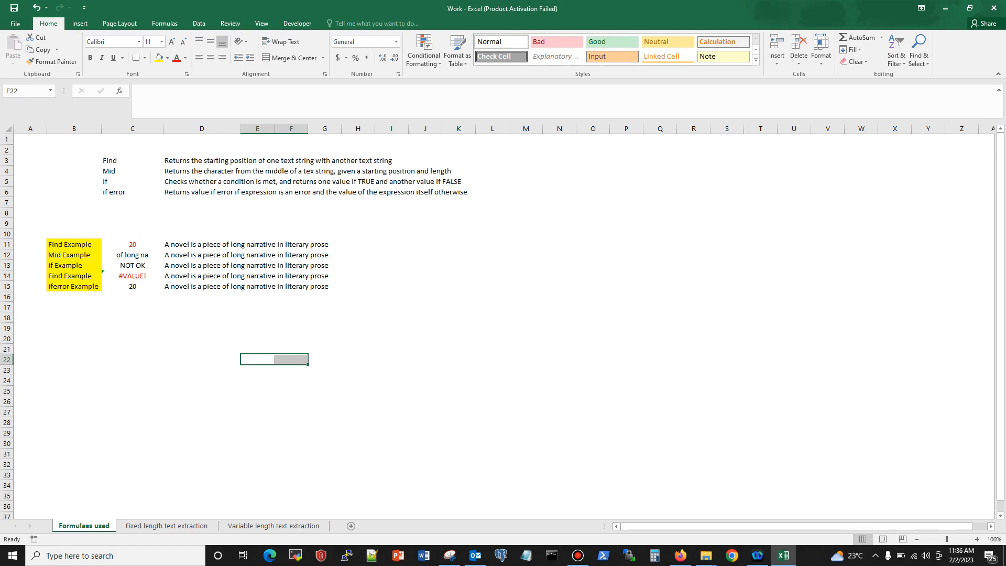
Step: Open the Fixed length text extraction sheet and review the listed steps and the XML text in C9
left_click(167, 525)
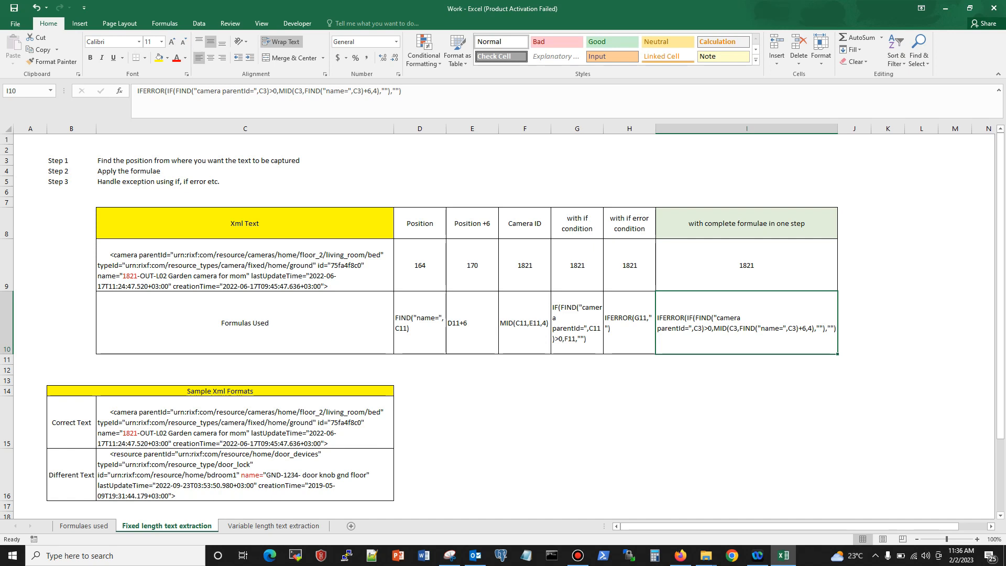
left_click(245, 171)
left_click(245, 182)
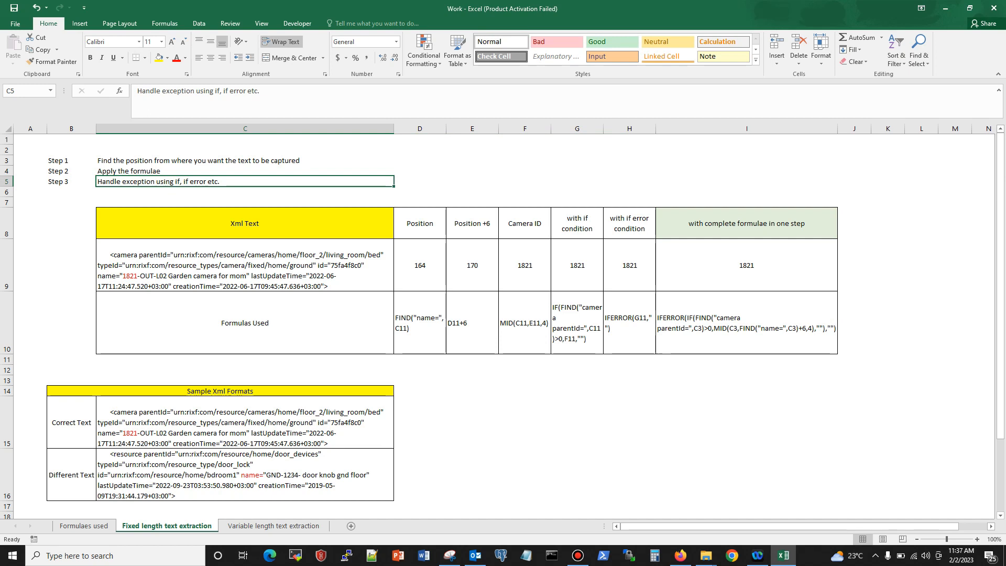
left_click(244, 265)
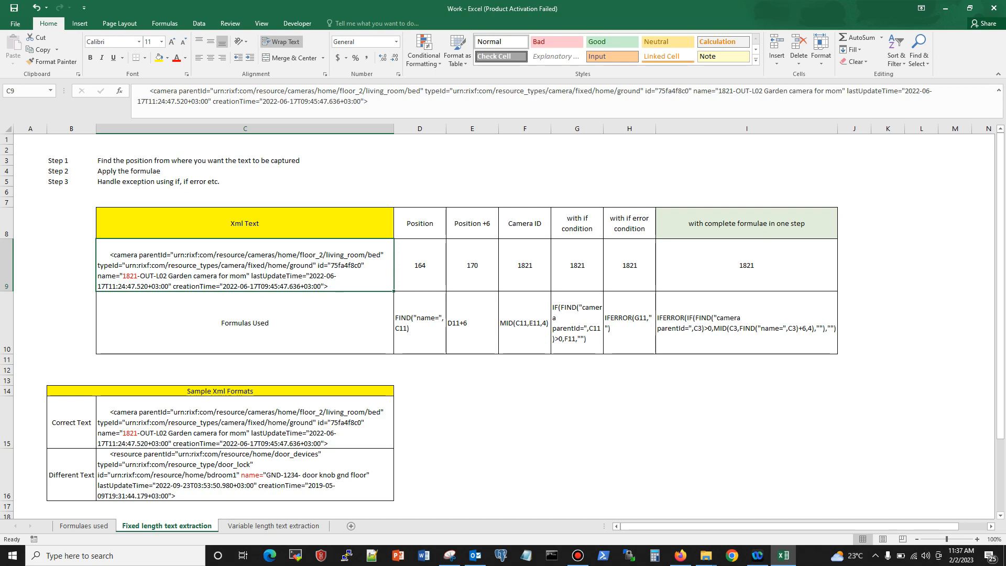
Step: Copy the Different Text XML sample from C16 into the Xml Text cell C9
left_click(139, 461)
right_click(139, 461)
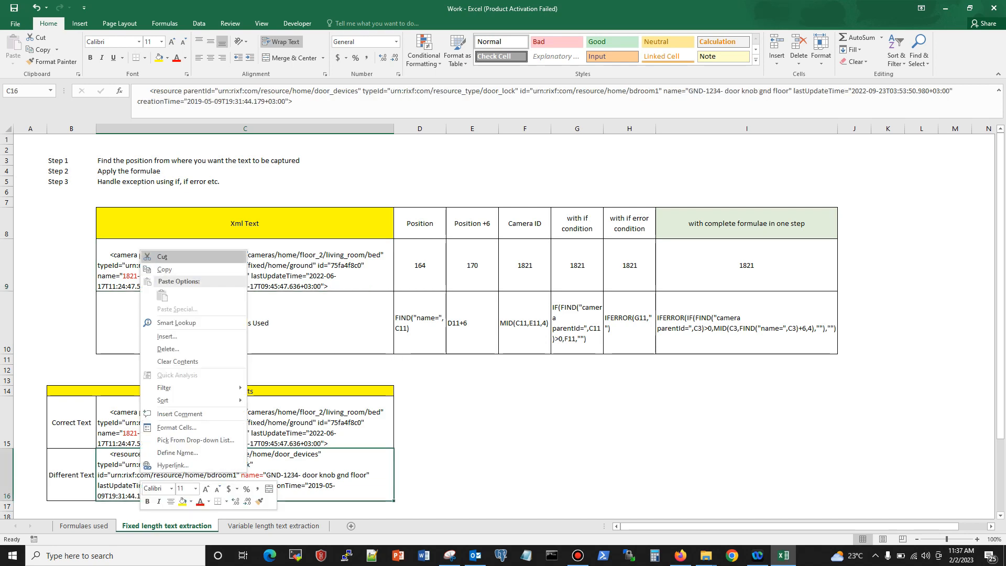
left_click(157, 269)
right_click(173, 247)
left_click(186, 295)
left_click(71, 422)
left_click(71, 475)
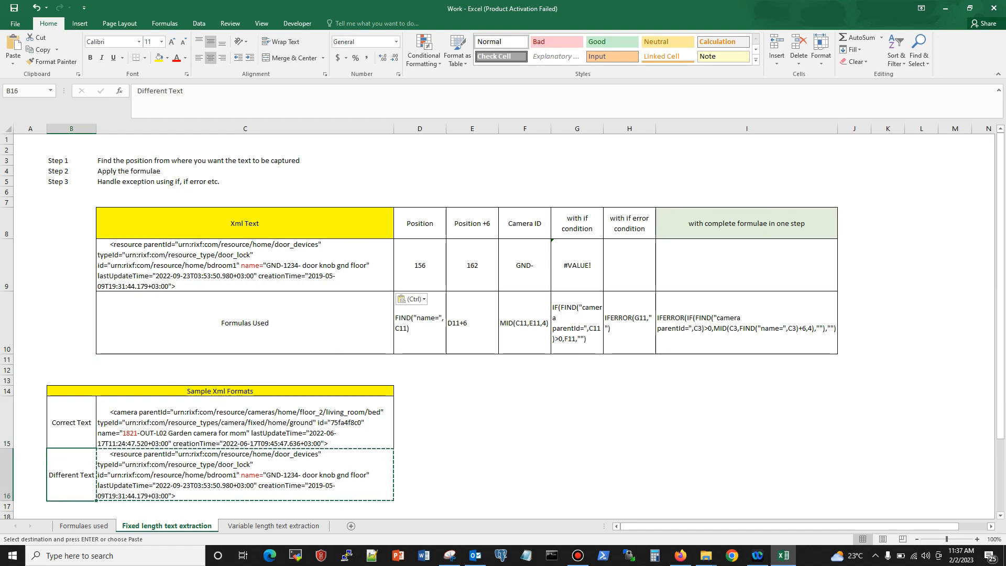
left_click(148, 427)
right_click(148, 427)
left_click(170, 250)
right_click(150, 259)
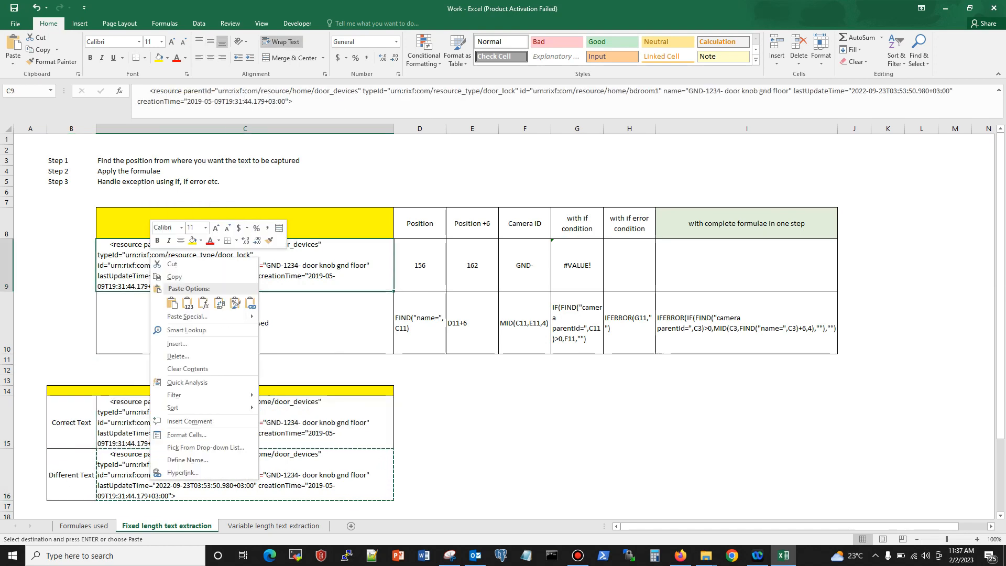
left_click(171, 303)
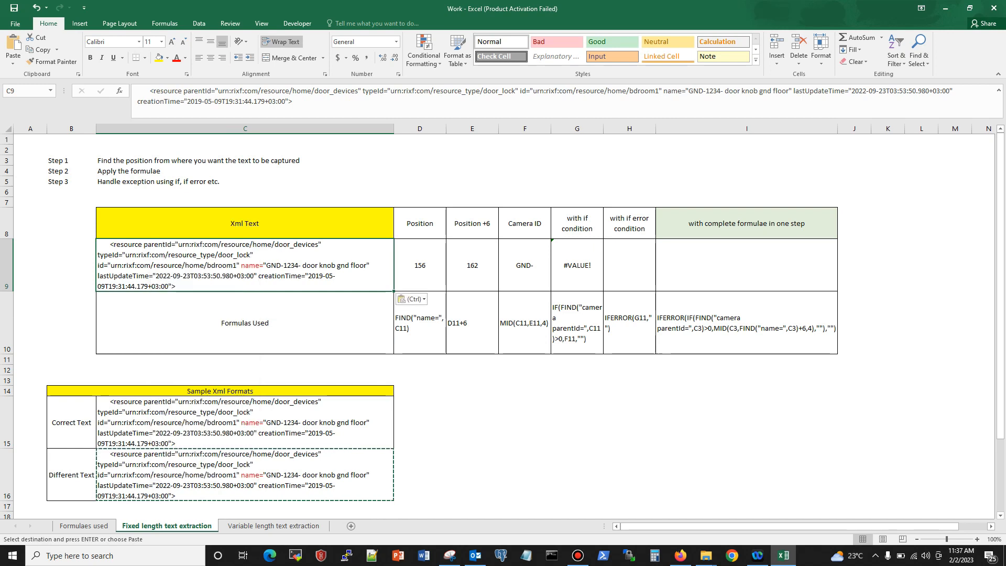
key("ctrl+z")
key("ctrl+z")
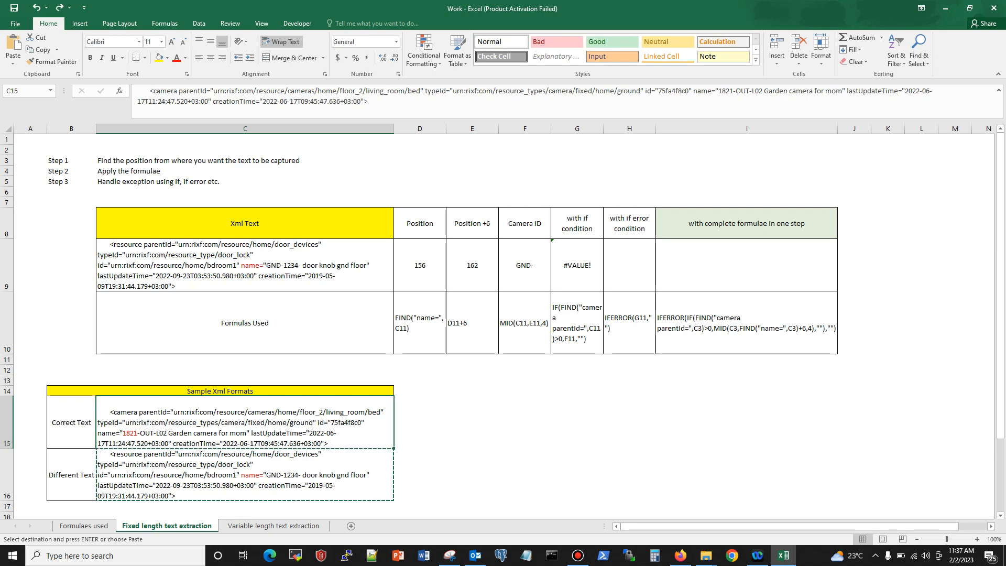
Step: Copy the Correct Text XML sample from C15 into the Xml Text cell C9
right_click(150, 426)
right_click(125, 424)
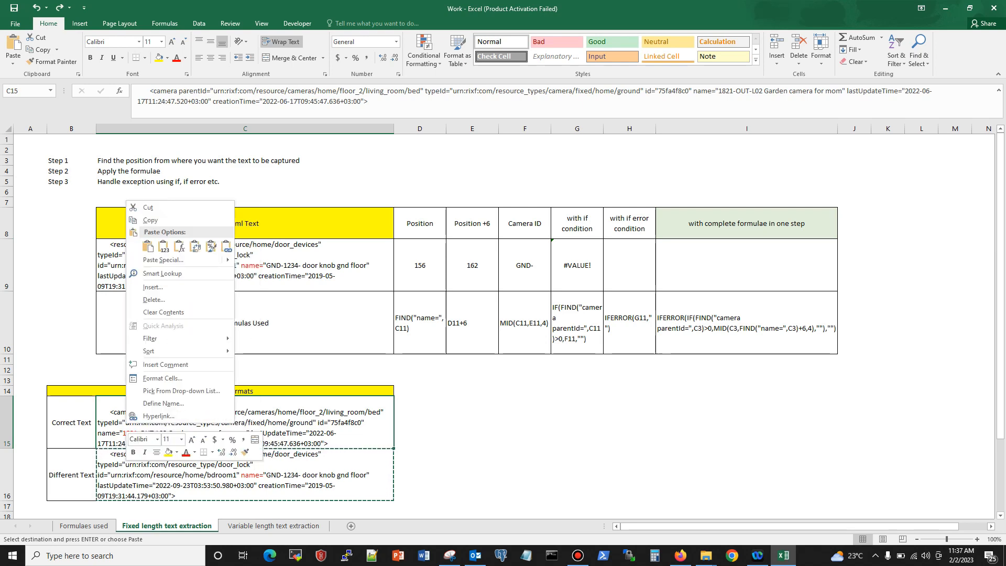
left_click(150, 220)
left_click(160, 251)
right_click(160, 251)
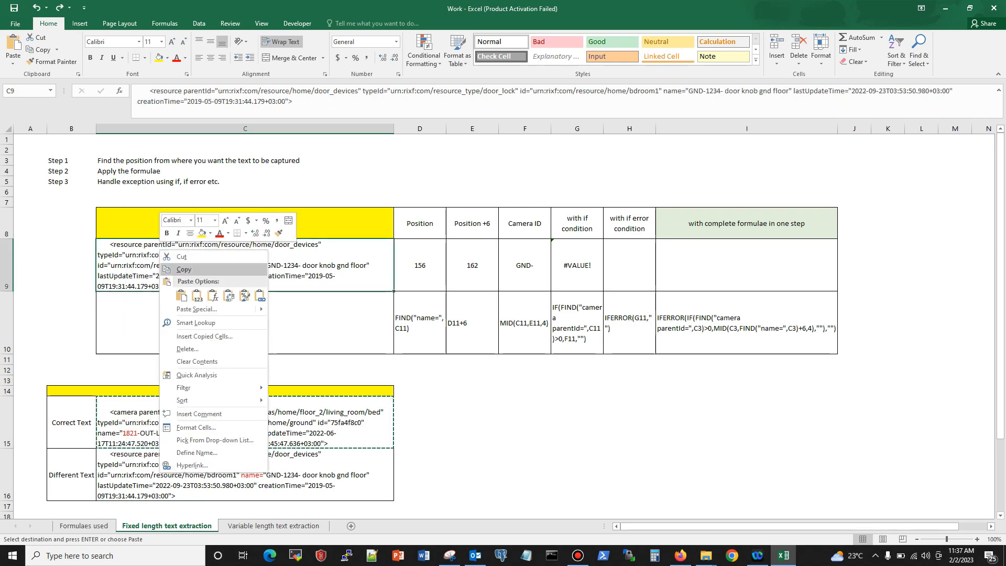
left_click(180, 295)
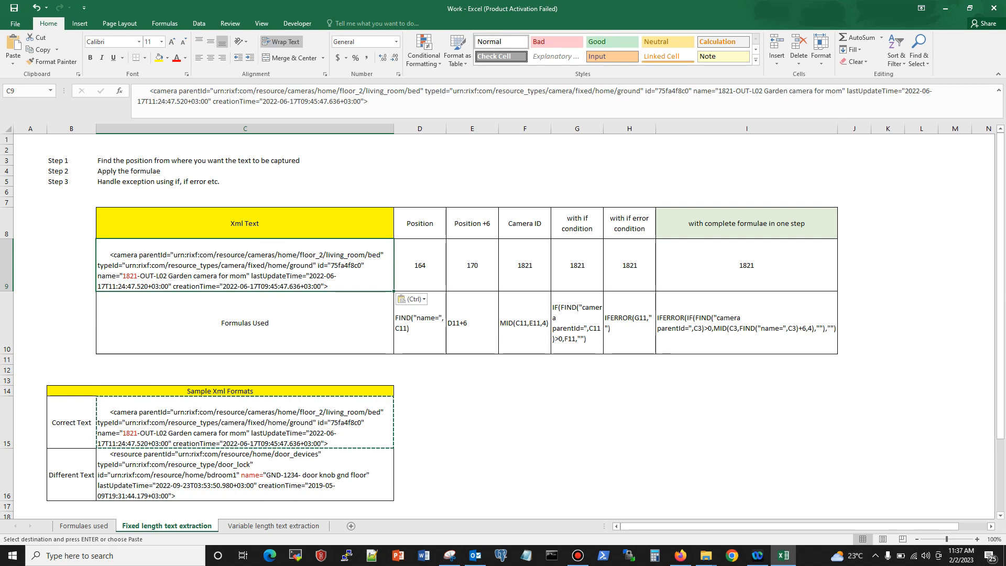
Step: Highlight the four-digit camera ID inside the XML text of C9 without changing the cell
key("F2")
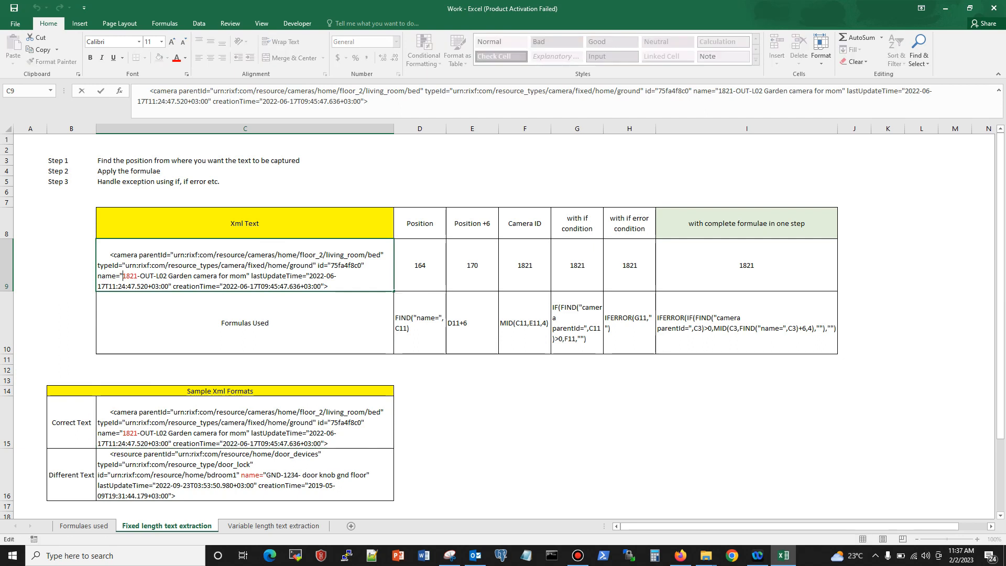
key("shift+Right")
key("shift+Right")
key("shift+Right")
key("Escape")
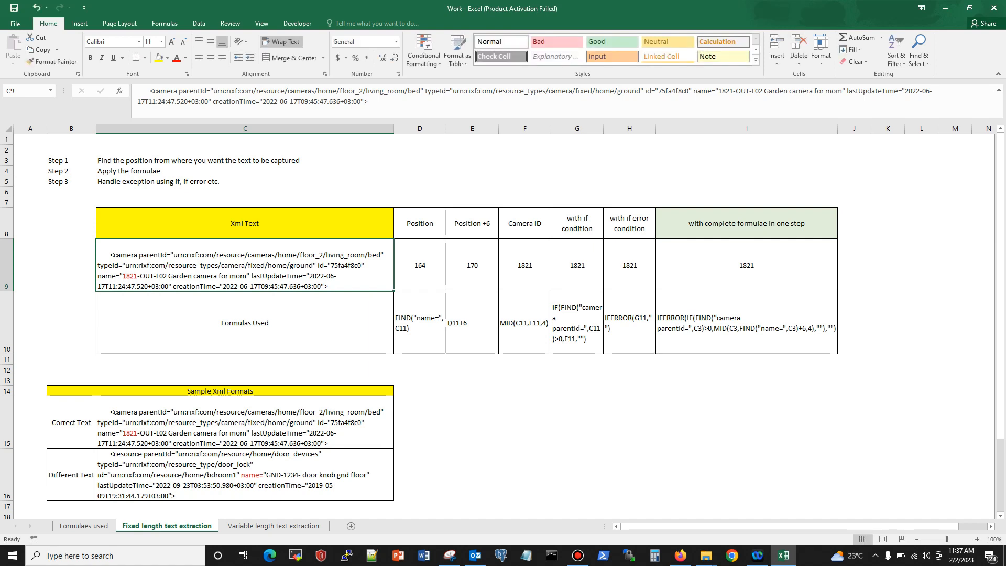
double_click(122, 276)
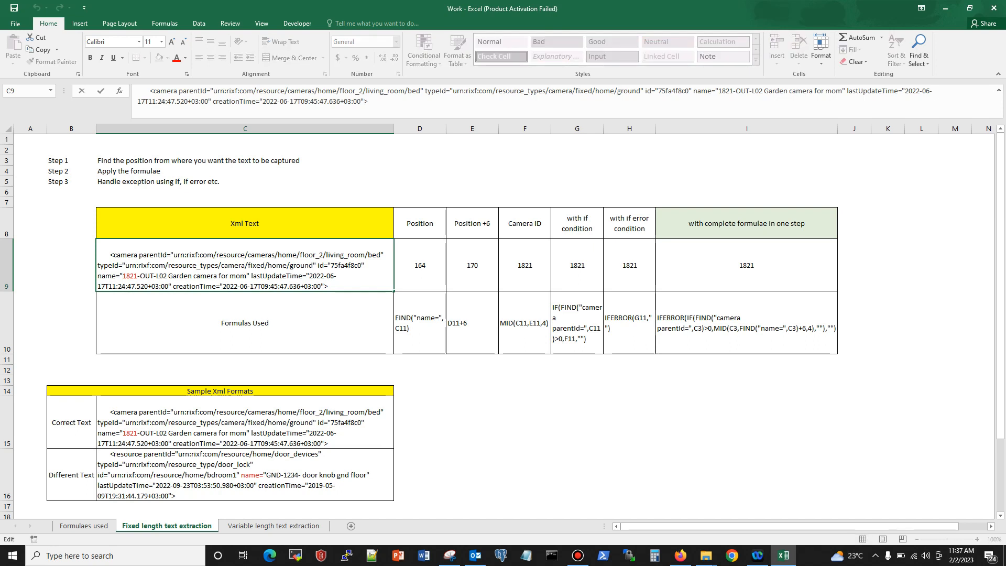
key("Escape")
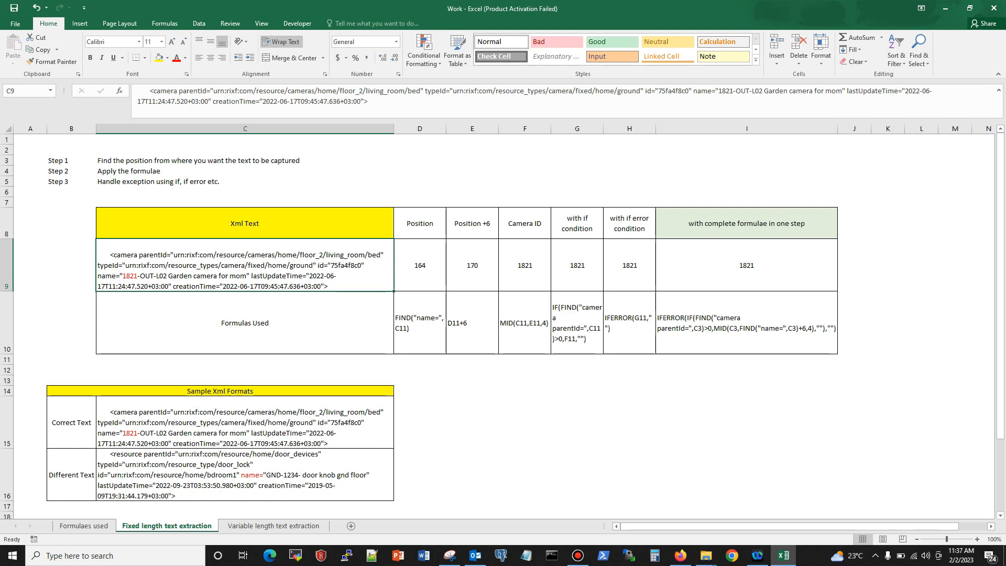
double_click(122, 276)
left_click_drag(123, 276, 137, 276)
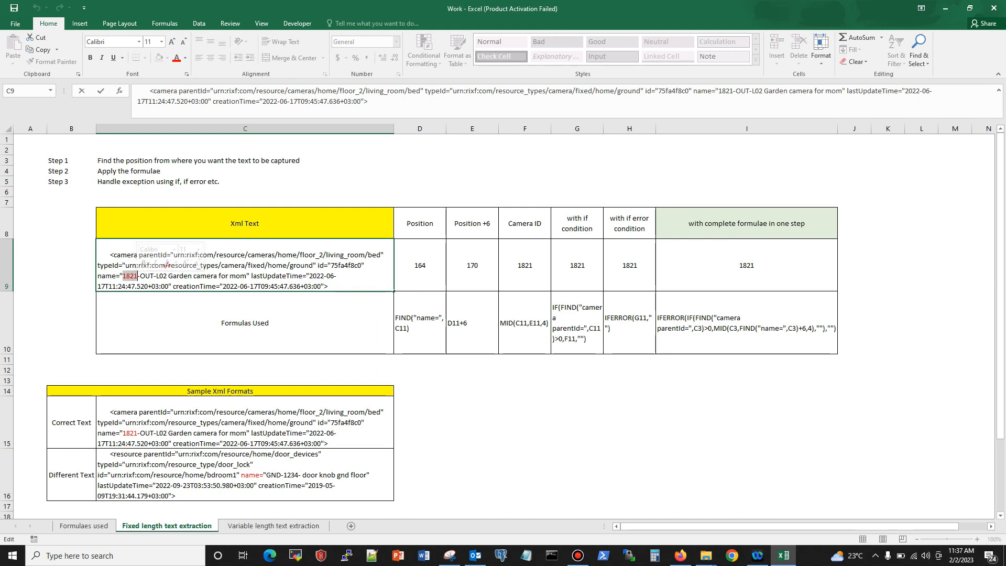
key("Return")
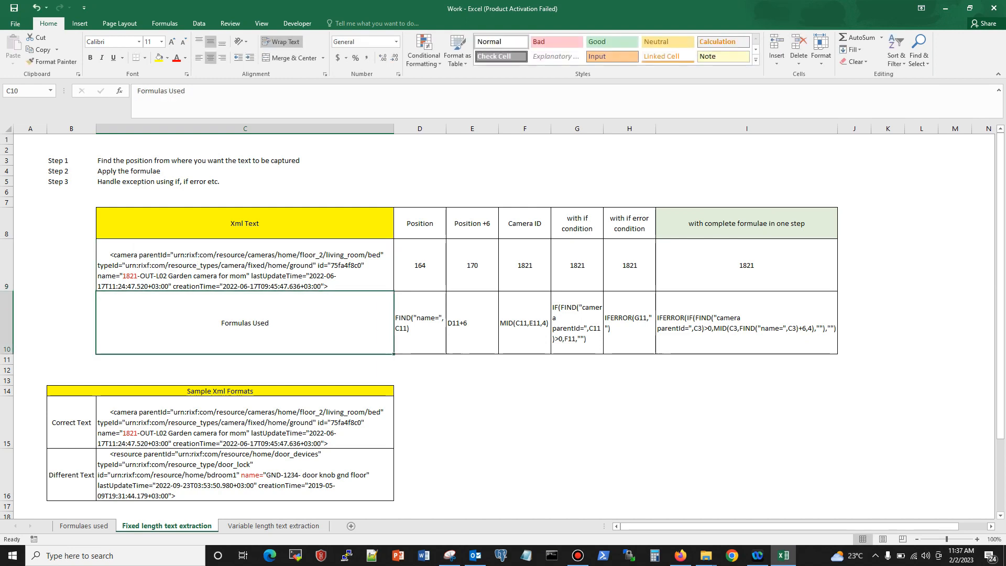
Step: Highlight the name= marker in C9 and the camera ID that follows it, leaving the text unedited
double_click(120, 276)
left_click_drag(122, 276, 98, 276)
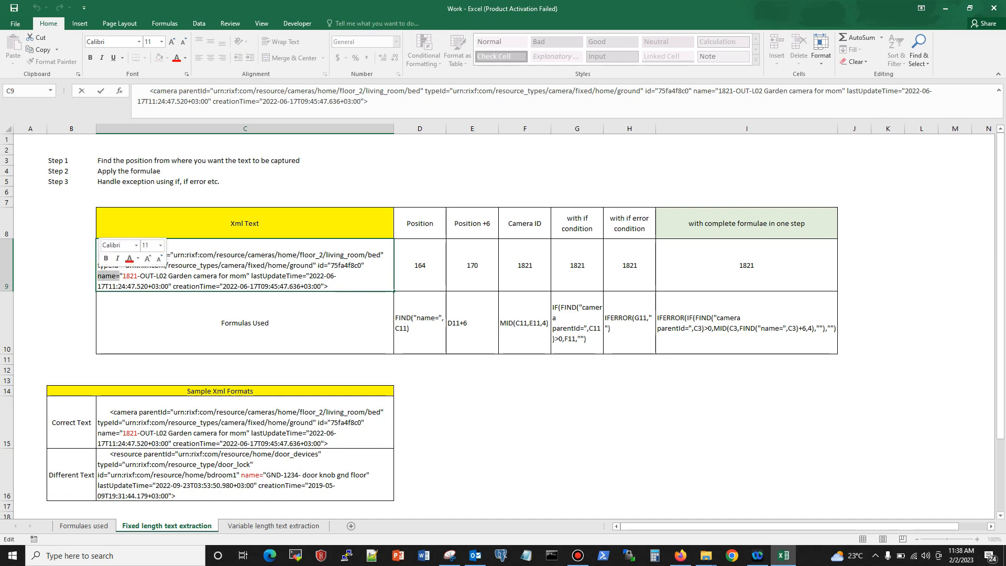
left_click(158, 276)
left_click_drag(123, 276, 137, 276)
key("Return")
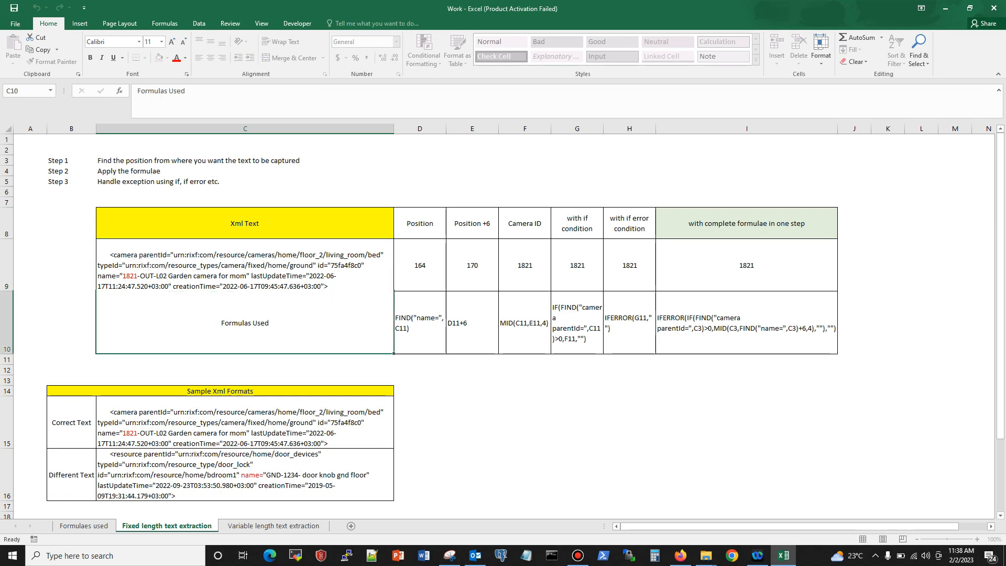
Step: Examine the find_text and within_text arguments of the FIND formula in the Position cell D9, without editing
left_click(419, 265)
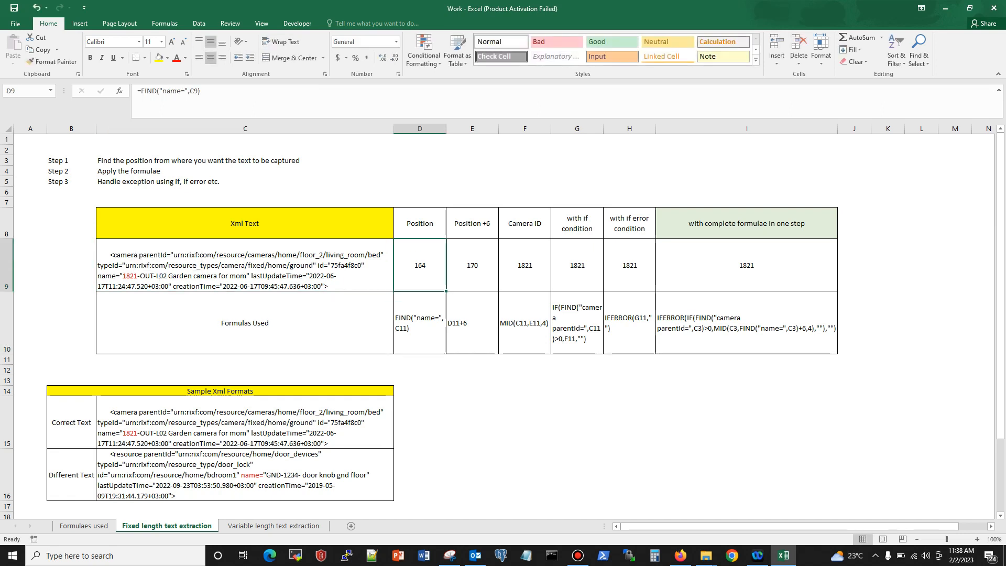
left_click(177, 91)
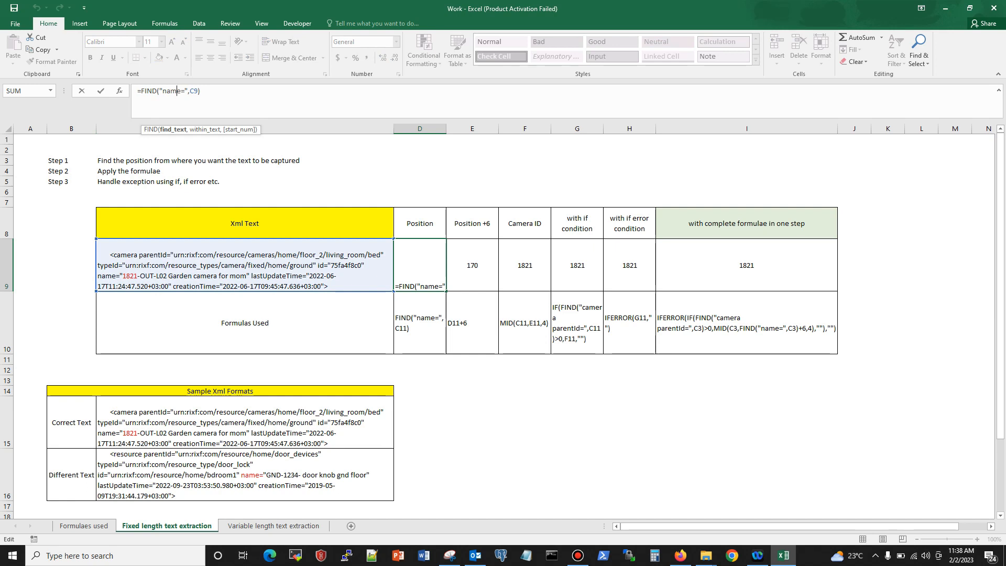
left_click(193, 91)
key("ctrl+Return")
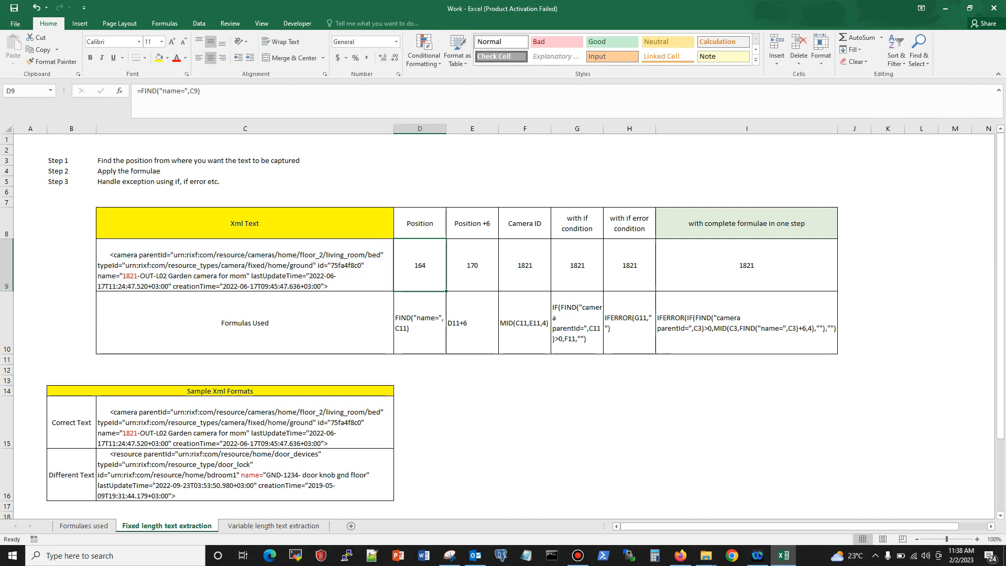
Step: Inspect the Position +6 formula in E9 and compare its offset with the start of the camera ID in C9
left_click(472, 265)
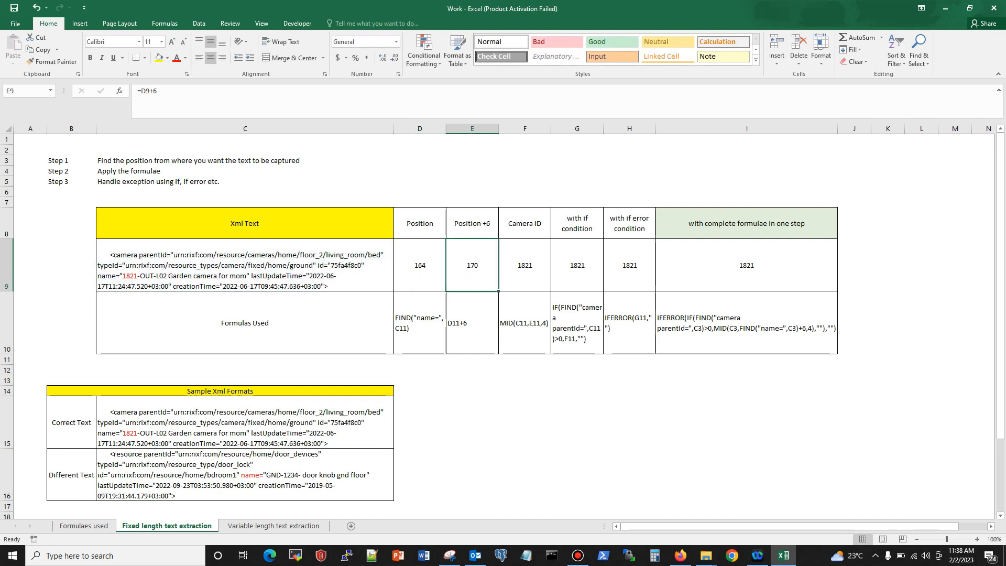
double_click(97, 276)
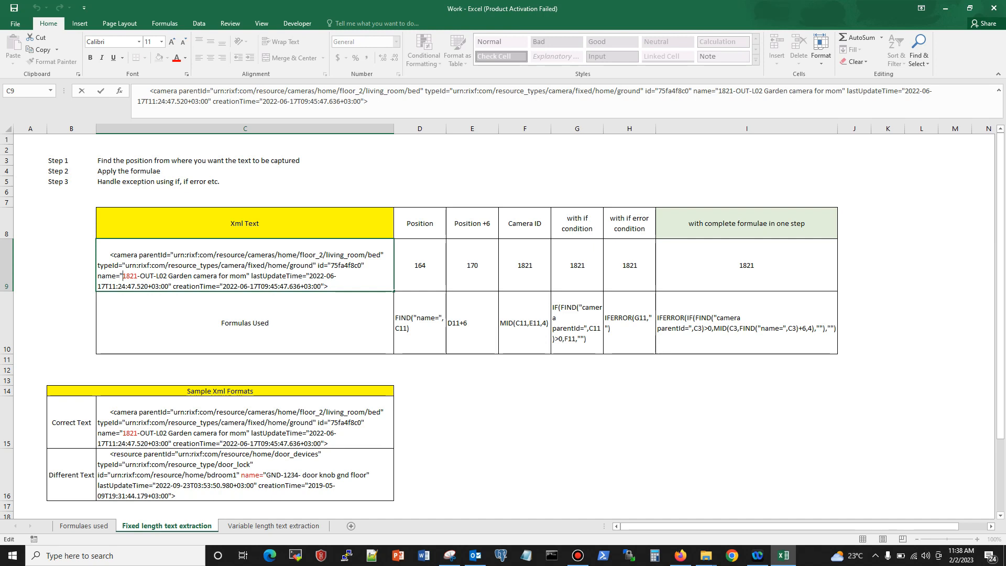
left_click_drag(122, 275, 138, 275)
left_click(122, 276)
key("Escape")
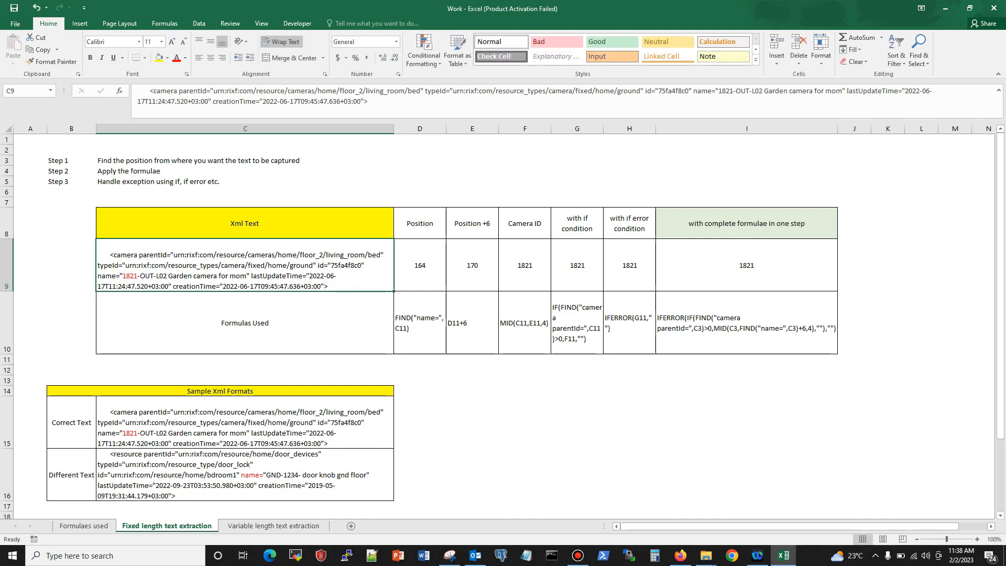
Step: Examine the text, start_num and num_chars arguments of the MID formula in the Camera ID cell F9, without editing
key("Right")
key("Right")
key("Right")
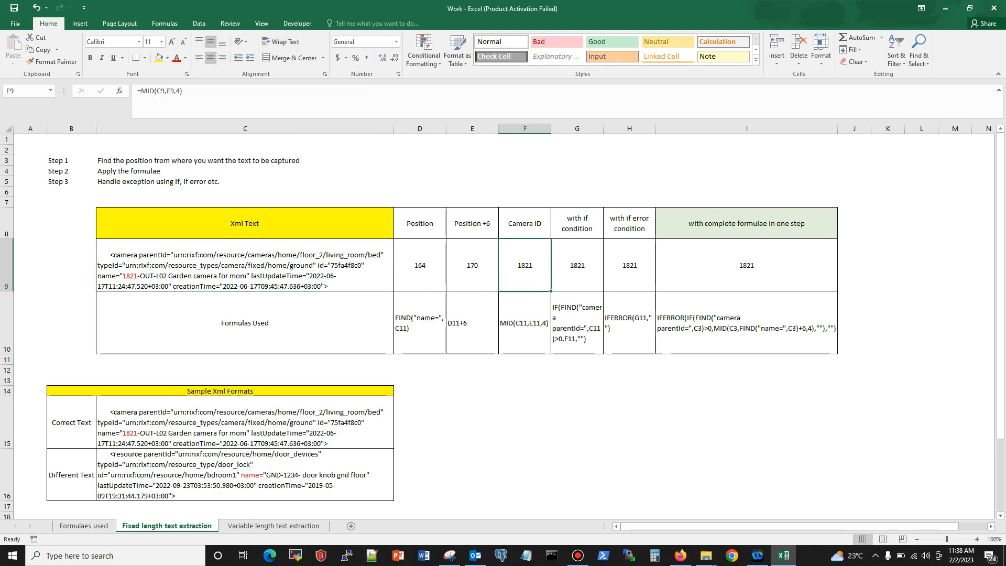
key("F2")
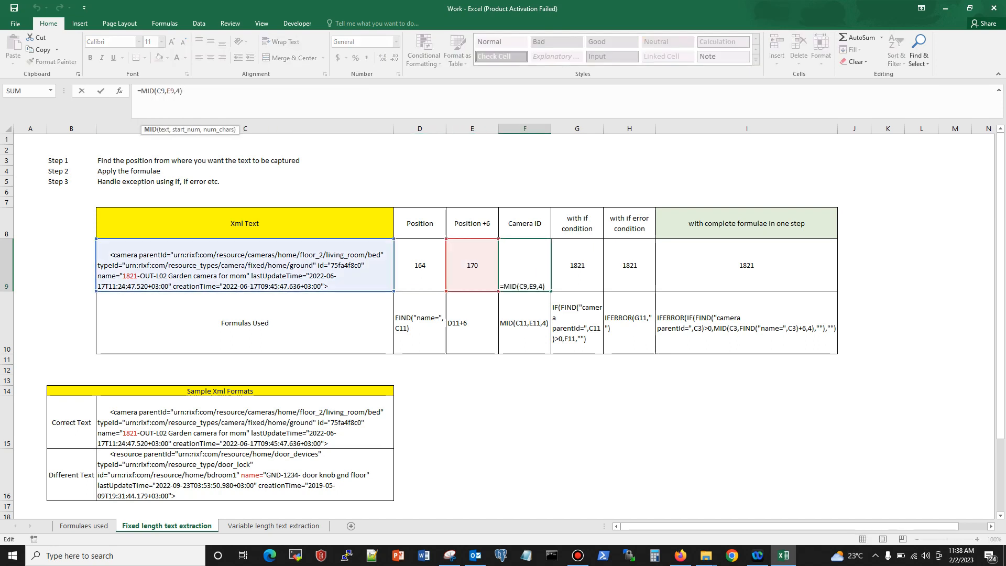
left_click(161, 91)
left_click(170, 91)
left_click(177, 91)
key("ctrl+Return")
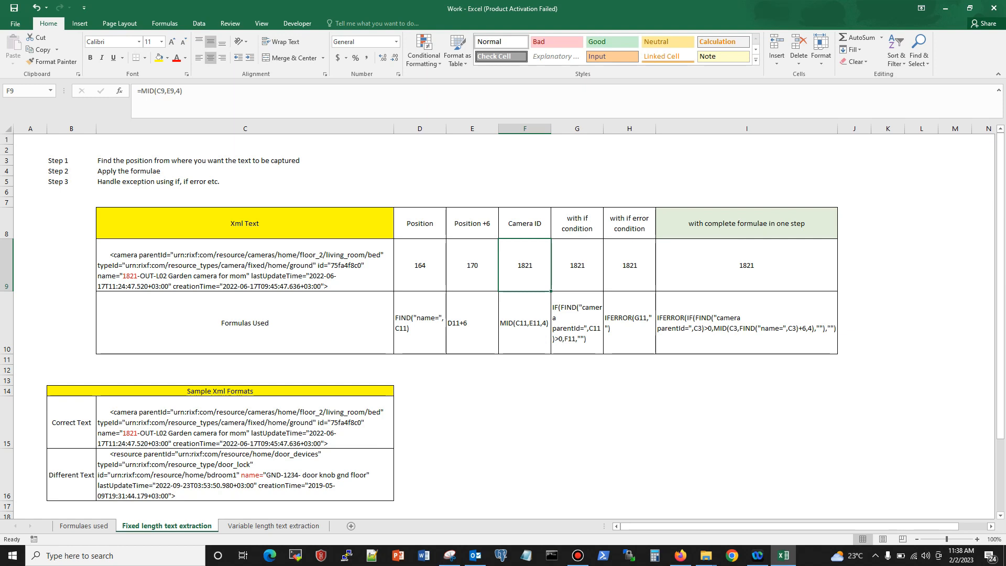
Step: Inspect the IF formula in G9 and compare it with the Camera ID in F9 and the XML text in C9
left_click(576, 265)
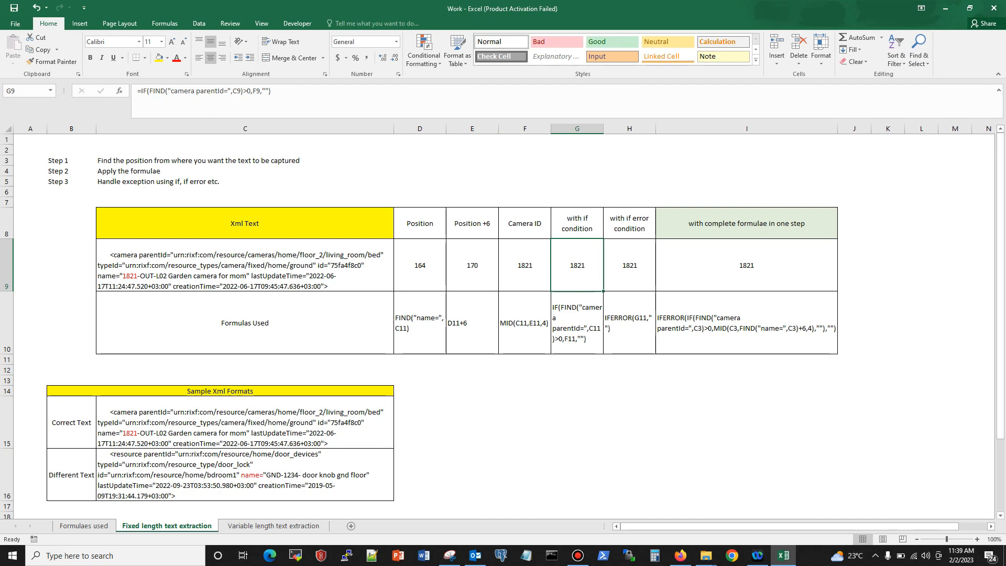
left_click(524, 265)
left_click(576, 265)
left_click(245, 265)
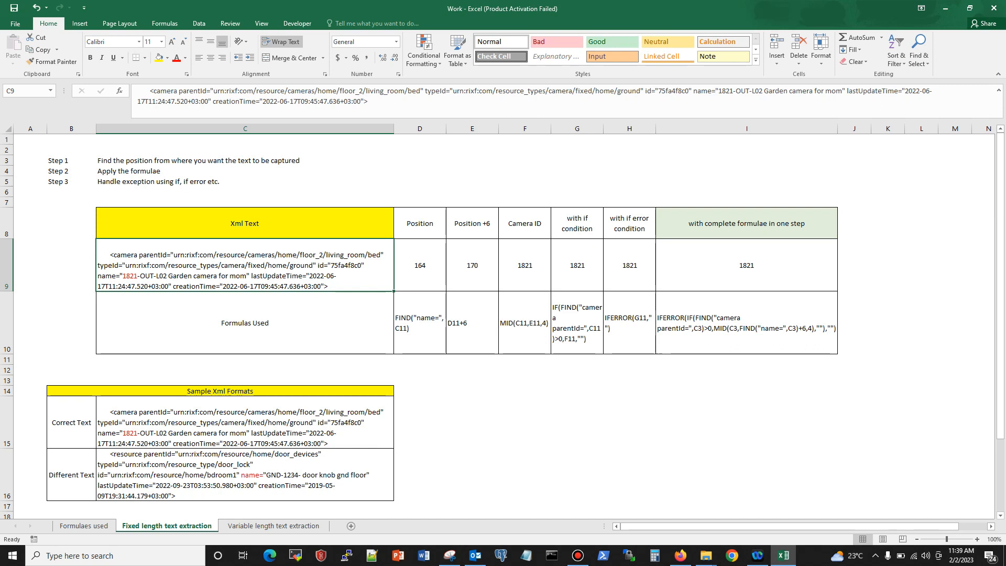
Step: Copy the Different Text XML sample from C16 into C9 and check the IF and IFERROR formulas in G9 and H9
left_click(245, 475)
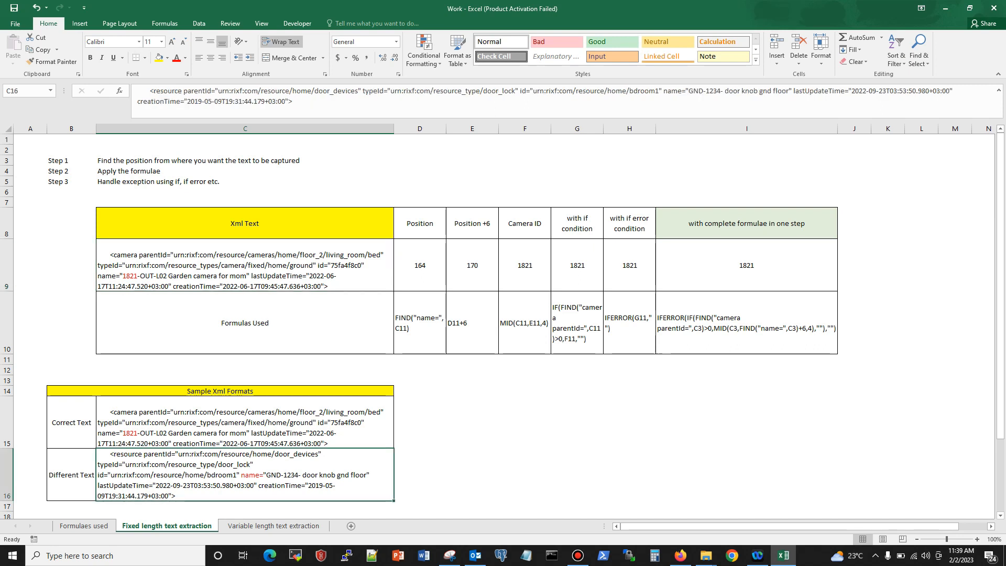
key("ctrl+c")
left_click(244, 265)
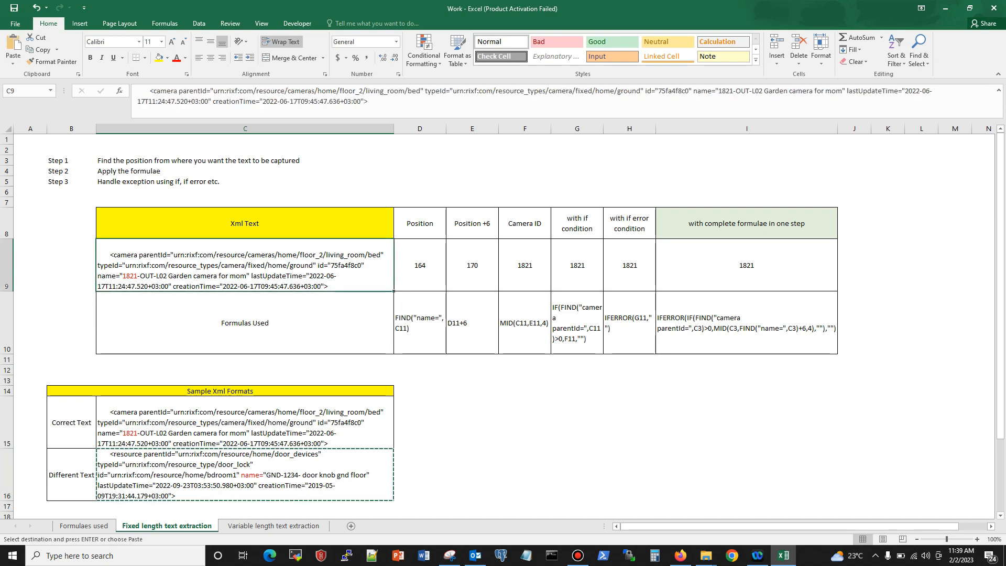
key("ctrl+v")
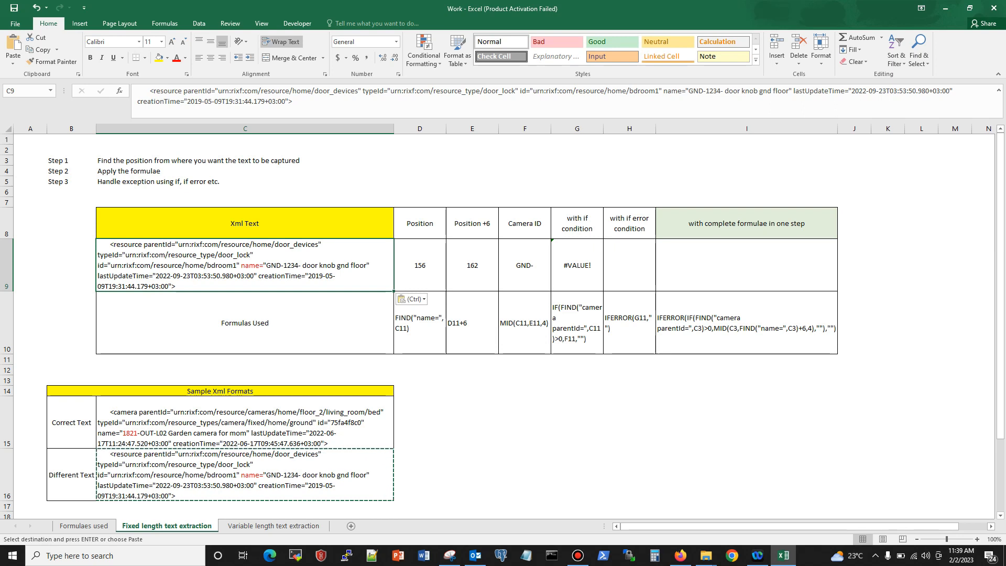
left_click(577, 265)
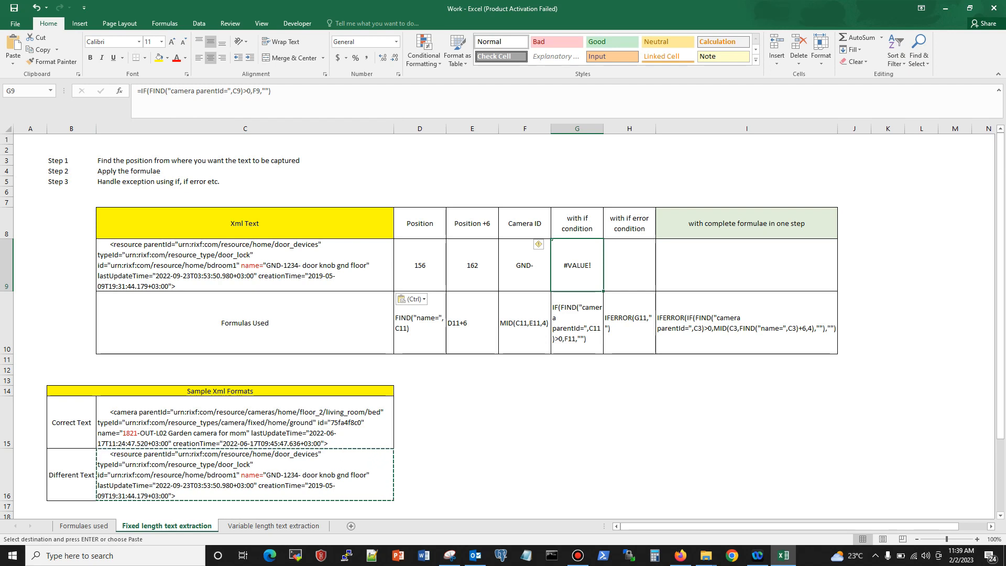
left_click(629, 265)
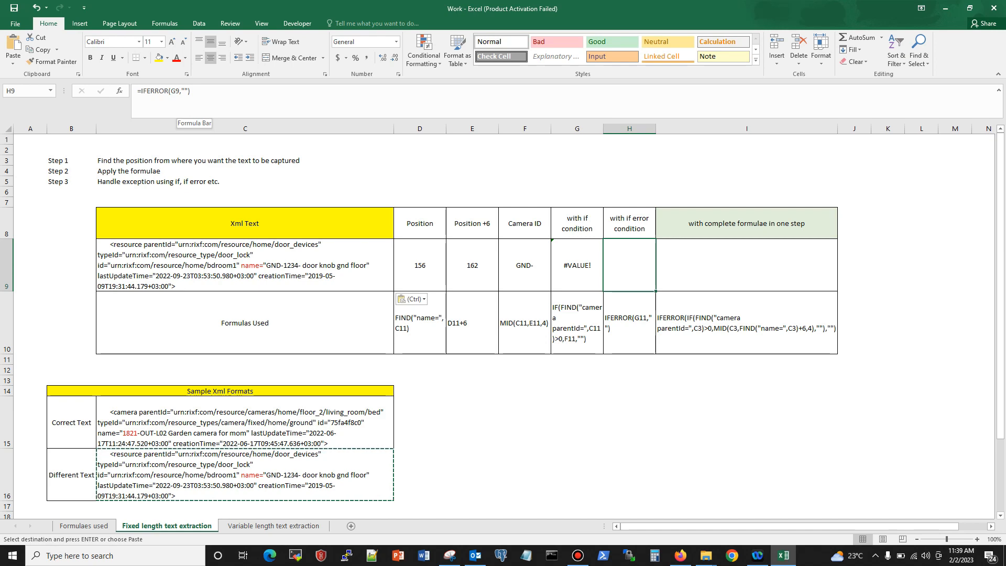
Step: Replace the XML text in C9 with a copy of the Correct Text sample from C15
right_click(196, 426)
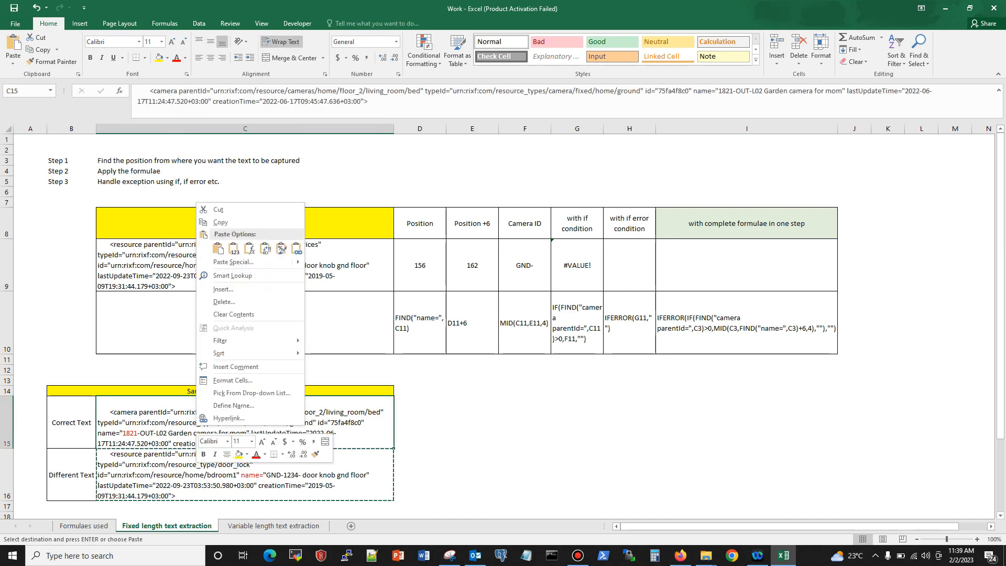
left_click(190, 259)
right_click(190, 259)
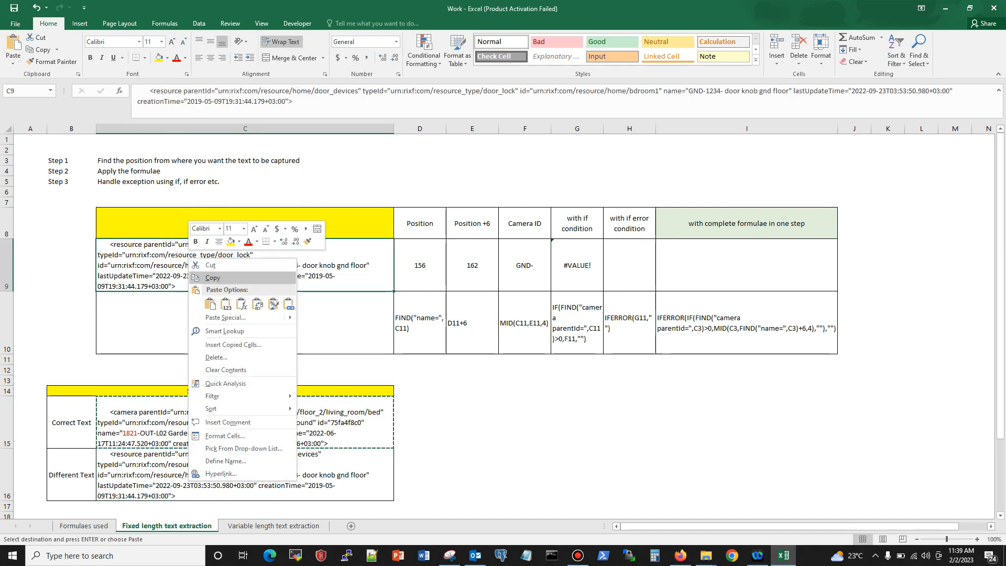
left_click(209, 303)
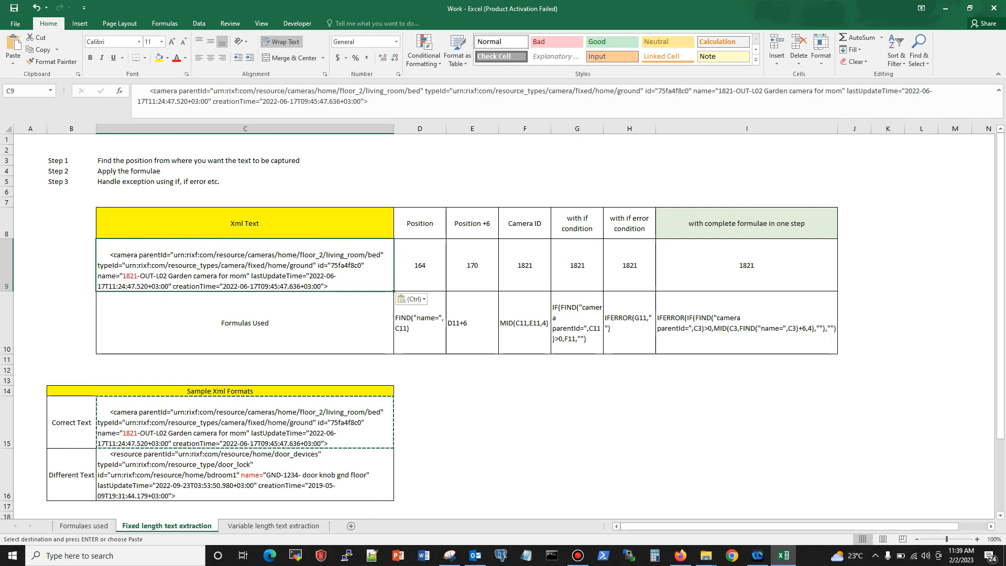
Step: Inspect the IFERROR formula in H9 and the complete one-step formula in I9
left_click(629, 266)
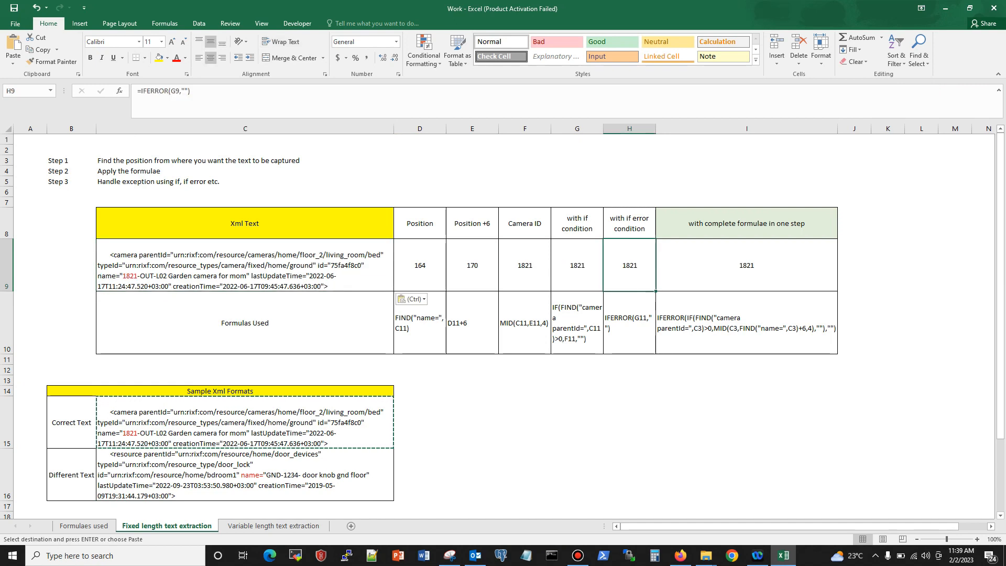
left_click(747, 266)
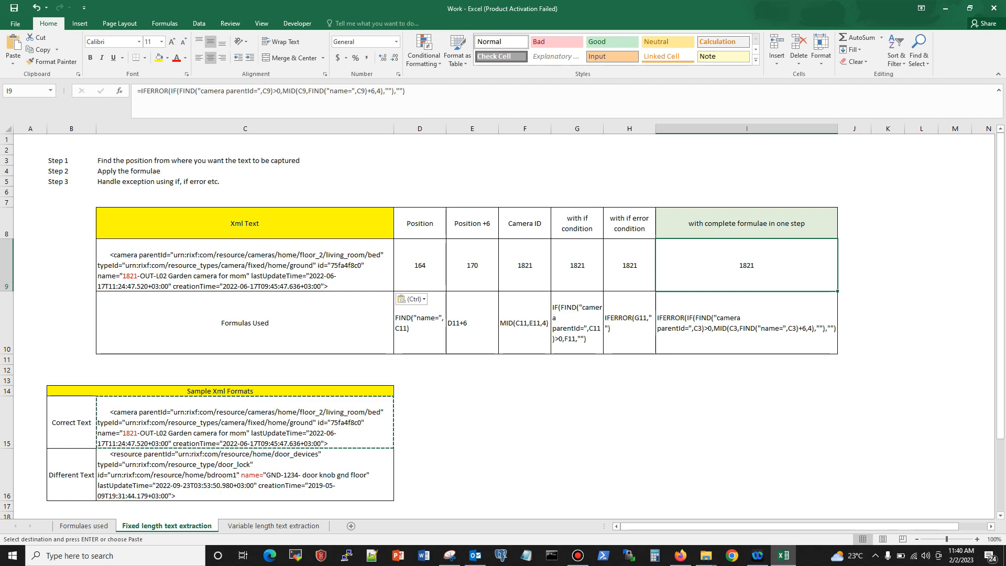
left_click(887, 265)
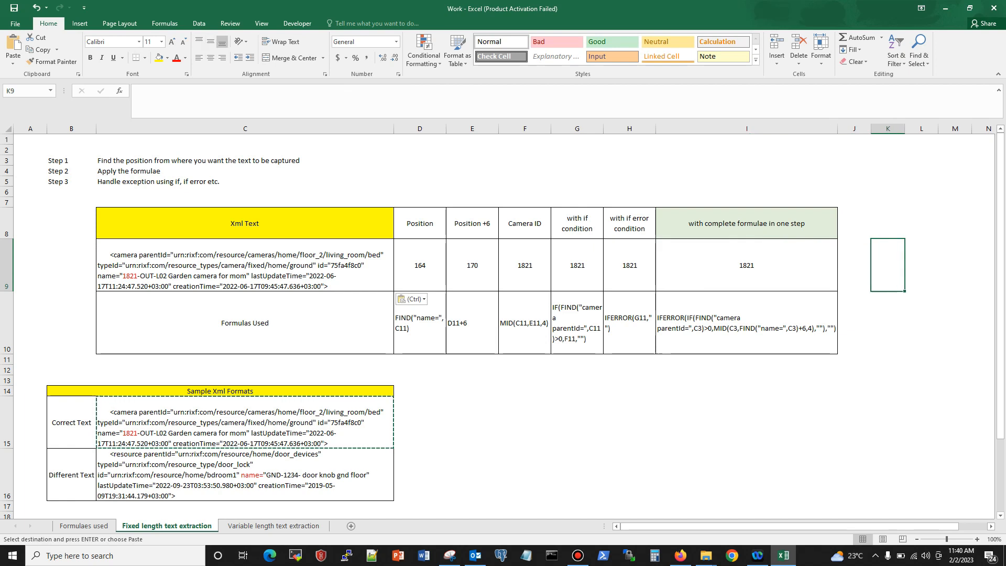
Step: Review the Formulas Used entries in row 10, from the Position column D to the complete formula in column I
left_click(419, 322)
left_click(472, 322)
left_click(524, 323)
left_click(576, 323)
left_click(629, 323)
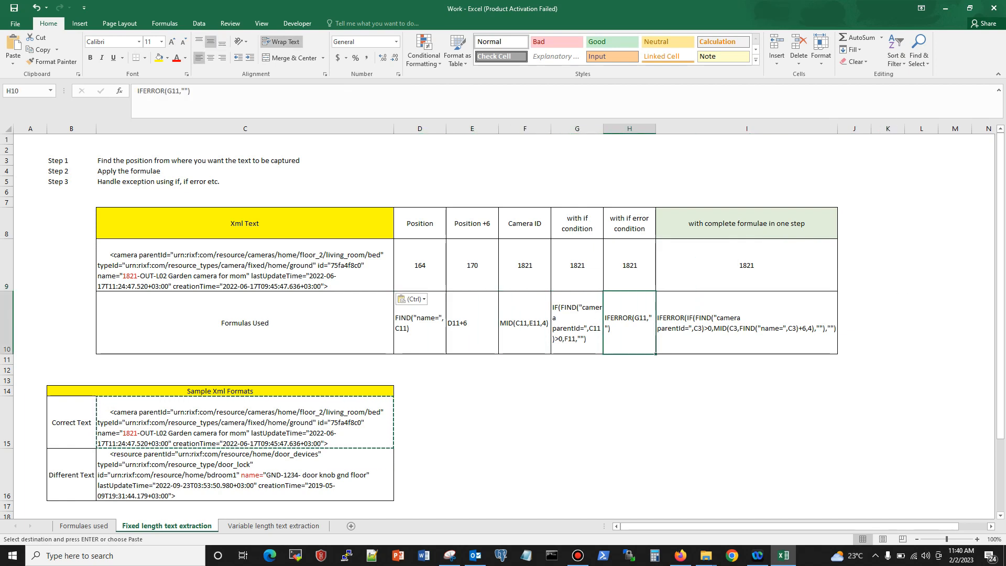
left_click(747, 322)
left_click(472, 391)
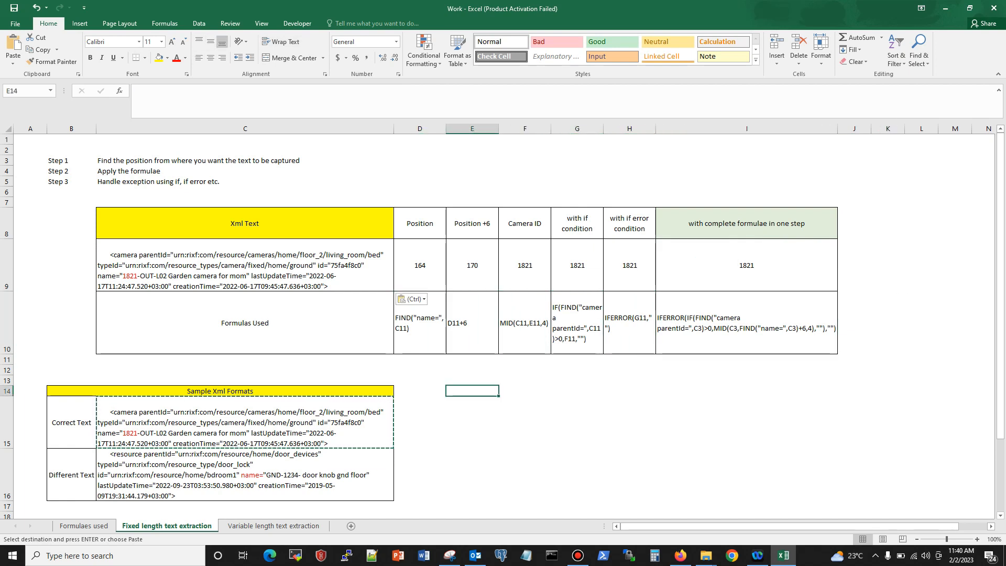
Step: Open the Variable length text extraction sheet and review the five listed steps in C4 through C8
left_click(273, 525)
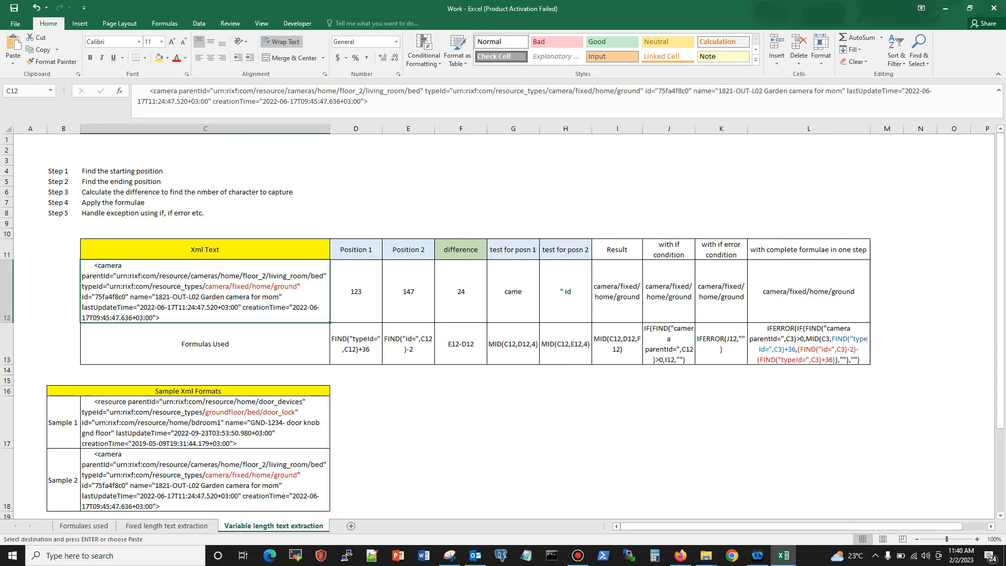
left_click(205, 170)
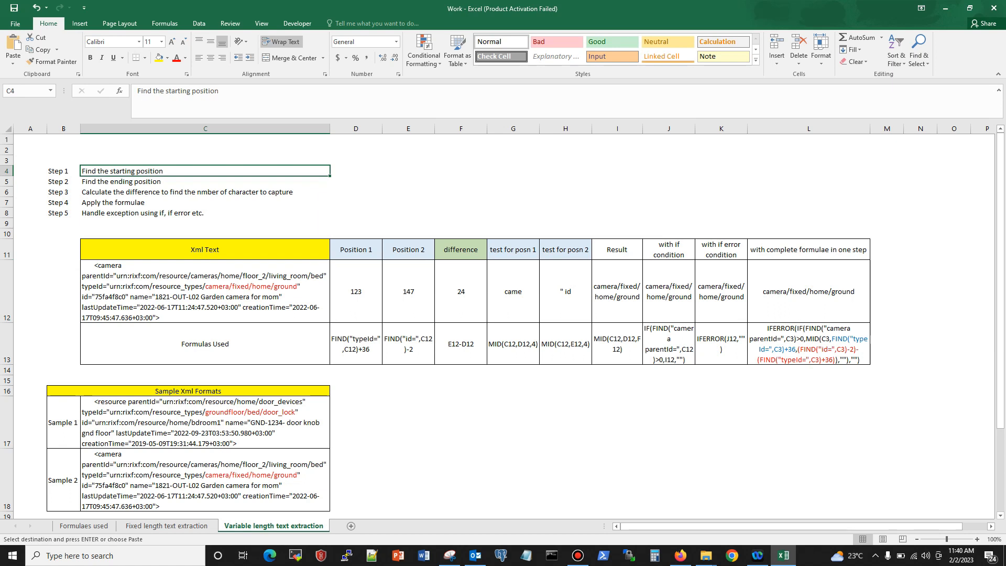
left_click(205, 182)
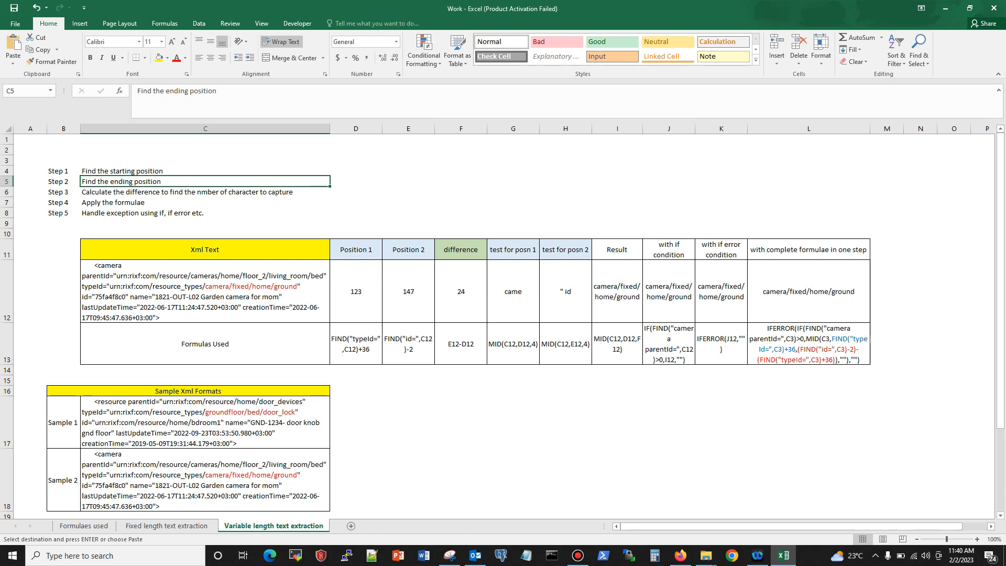
key("Down")
key("Down")
key("Down")
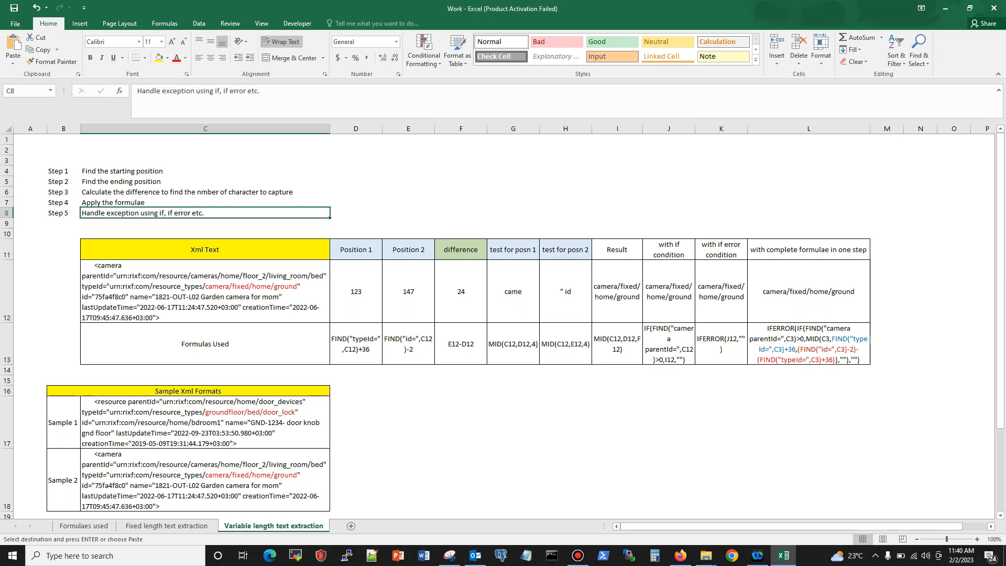
Step: Highlight the variable-length text camera/fixed/home/ground inside the XML string in C12 without changing the cell
left_click(205, 291)
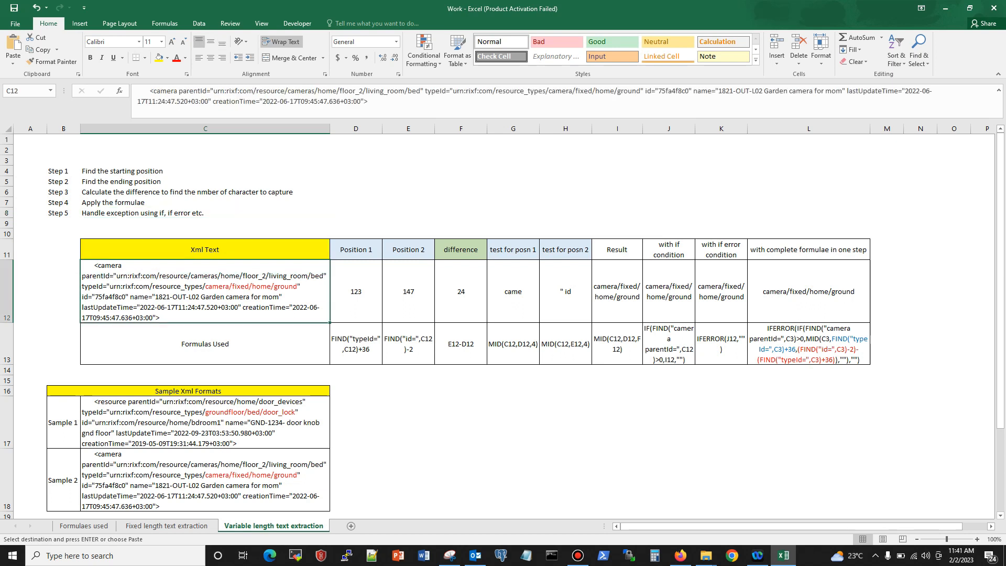
double_click(212, 296)
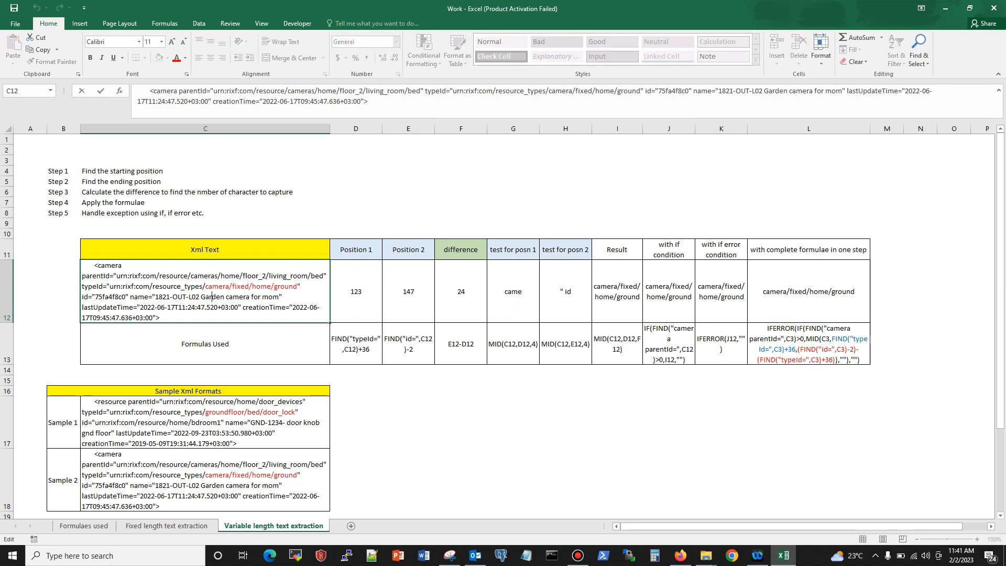
left_click_drag(205, 286, 297, 286)
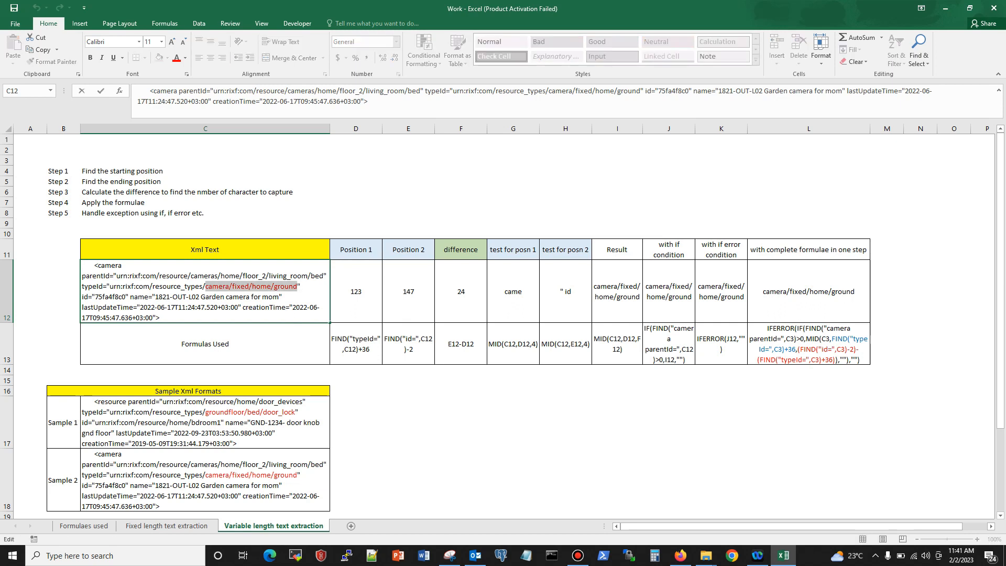
left_click(246, 296)
left_click_drag(205, 286, 297, 286)
left_click(279, 370)
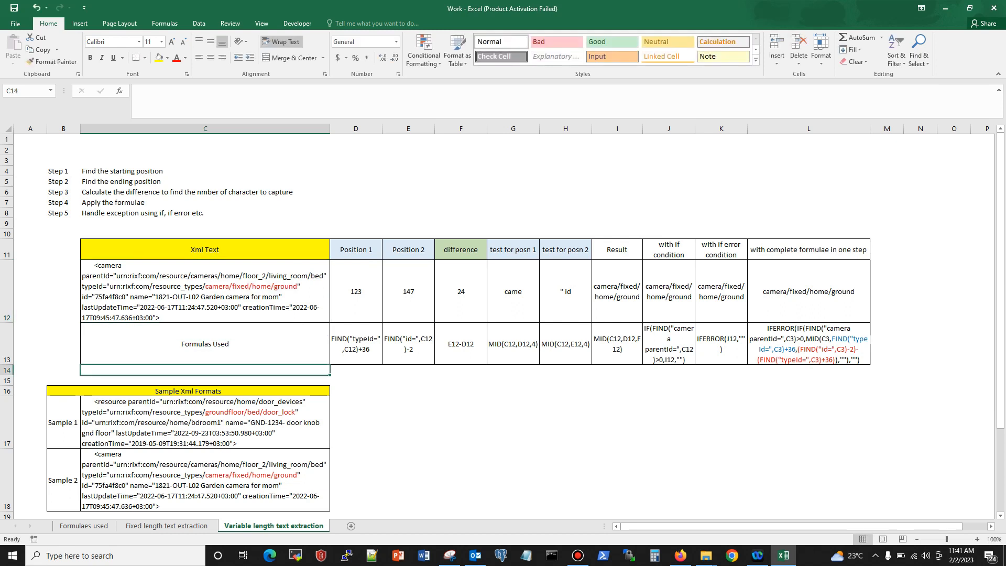
Step: Inspect the Position 1 formula in D12 and highlight its typeId search term in the XML text of C12
left_click(205, 291)
left_click(356, 291)
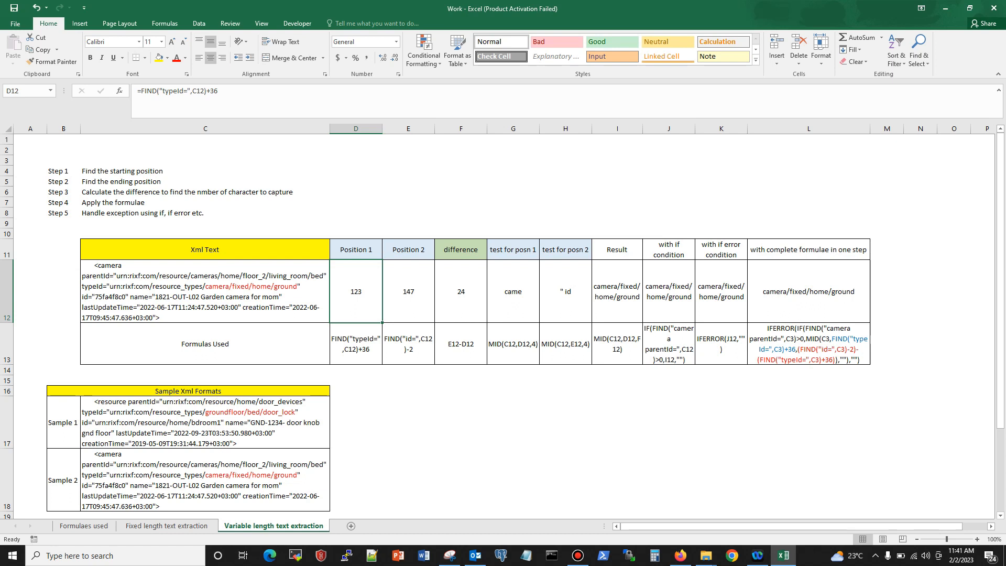
left_click(106, 287)
double_click(106, 287)
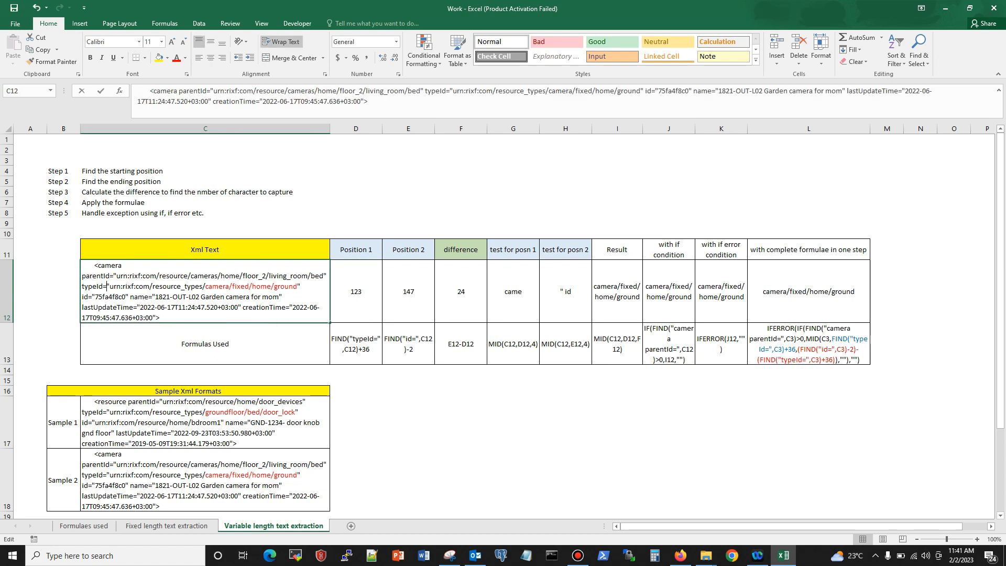
double_click(95, 286)
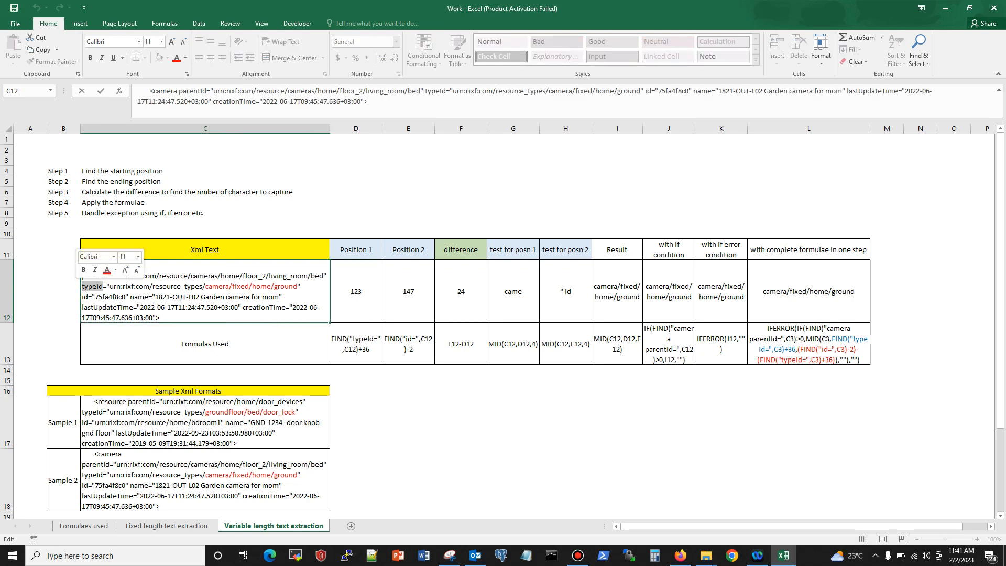
left_click(181, 370)
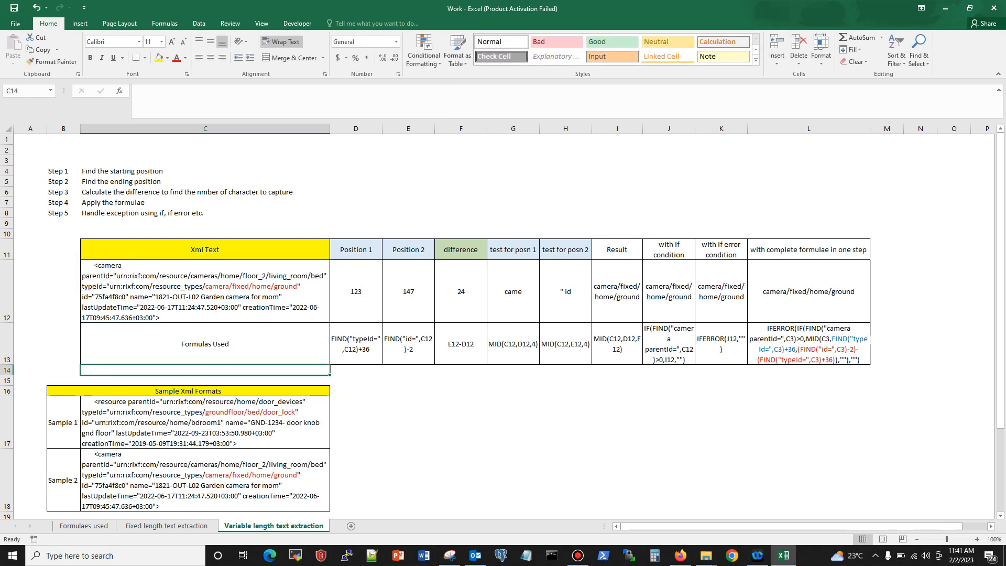
Step: Highlight the id= marker that follows the camera/fixed/home/ground value in the XML text of C12
double_click(83, 297)
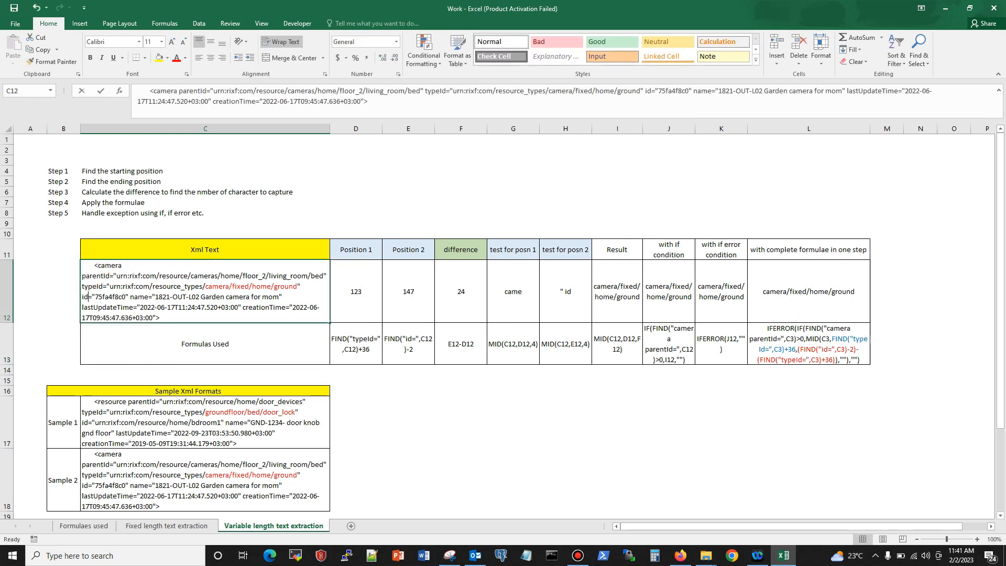
left_click_drag(83, 297, 92, 297)
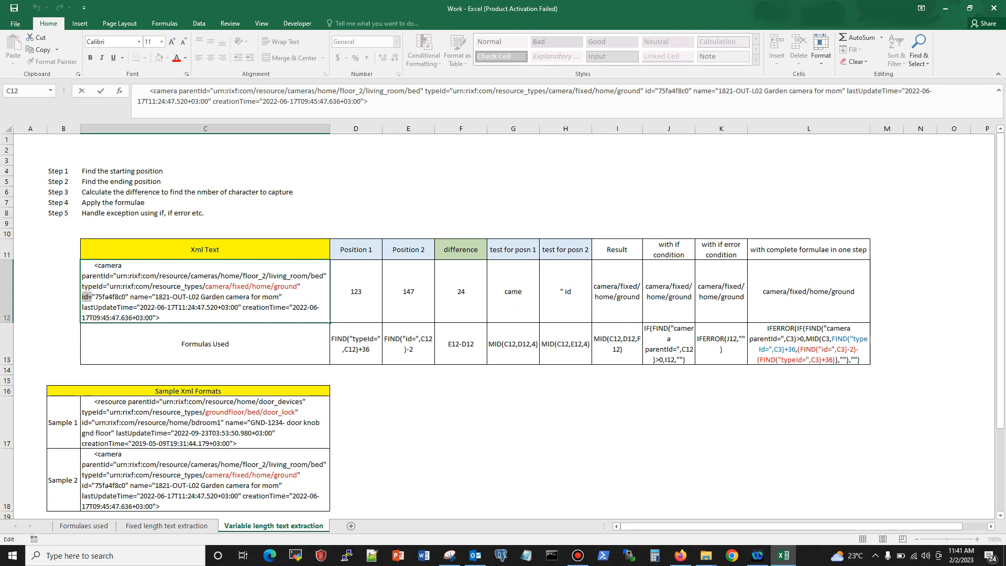
left_click(368, 101)
left_click_drag(640, 91, 545, 90)
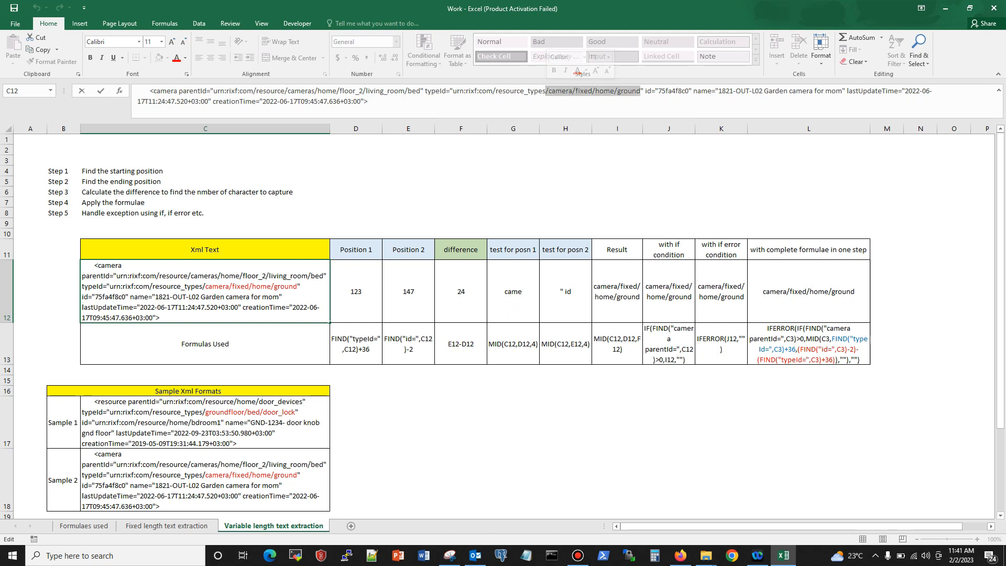
left_click_drag(645, 90, 654, 91)
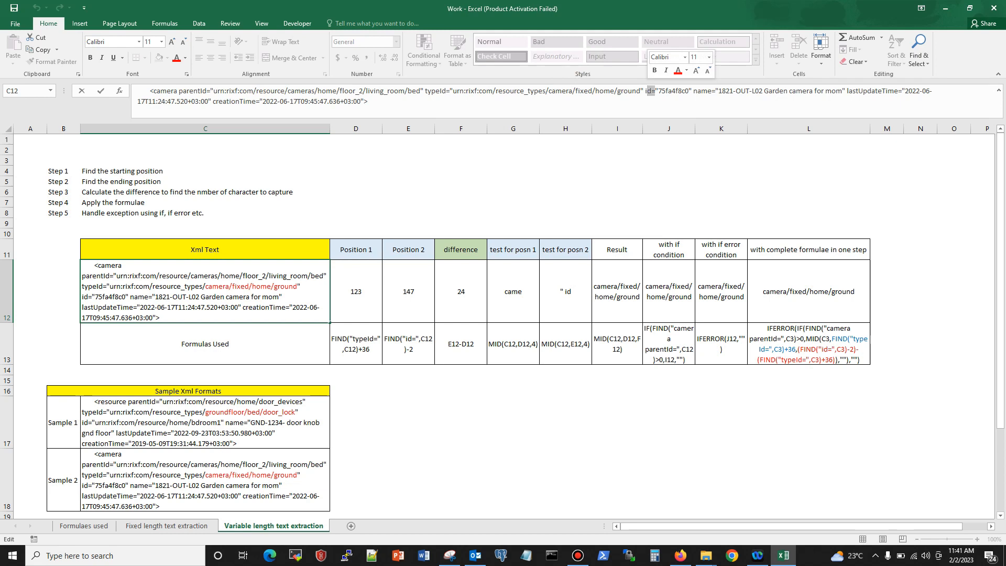
left_click(646, 91)
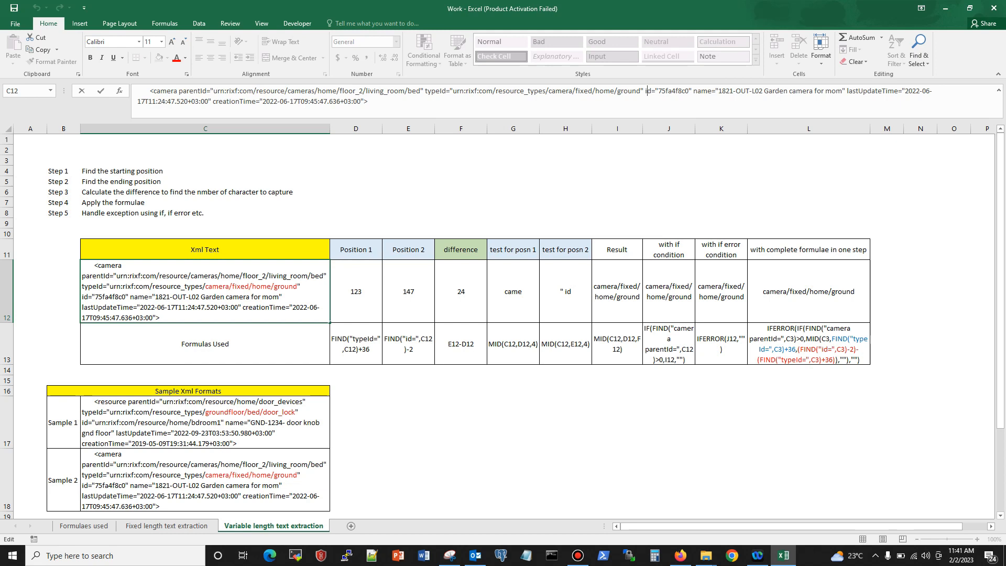
Step: Compare the typeId and id markers in C12 that enclose the text to extract
left_click_drag(423, 90, 446, 91)
left_click_drag(647, 91, 651, 90)
left_click_drag(535, 91, 640, 91)
left_click(368, 101)
left_click(425, 91)
left_click_drag(424, 90, 445, 90)
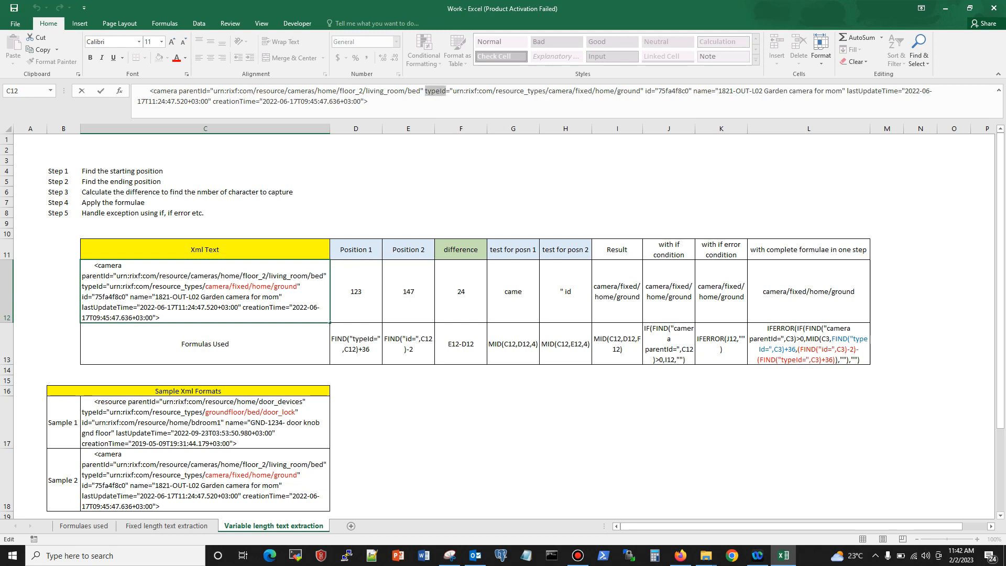
Step: Trace the characters in C12 from typeId= and its opening quote up to the resource_types value
left_click_drag(549, 90, 446, 90)
left_click(451, 91)
left_click_drag(449, 91, 452, 90)
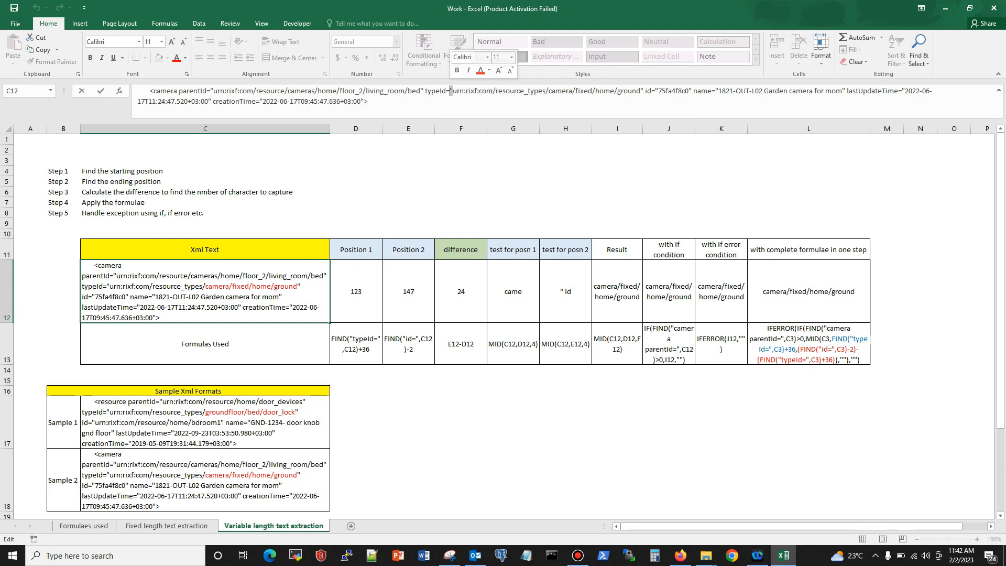
left_click(450, 91)
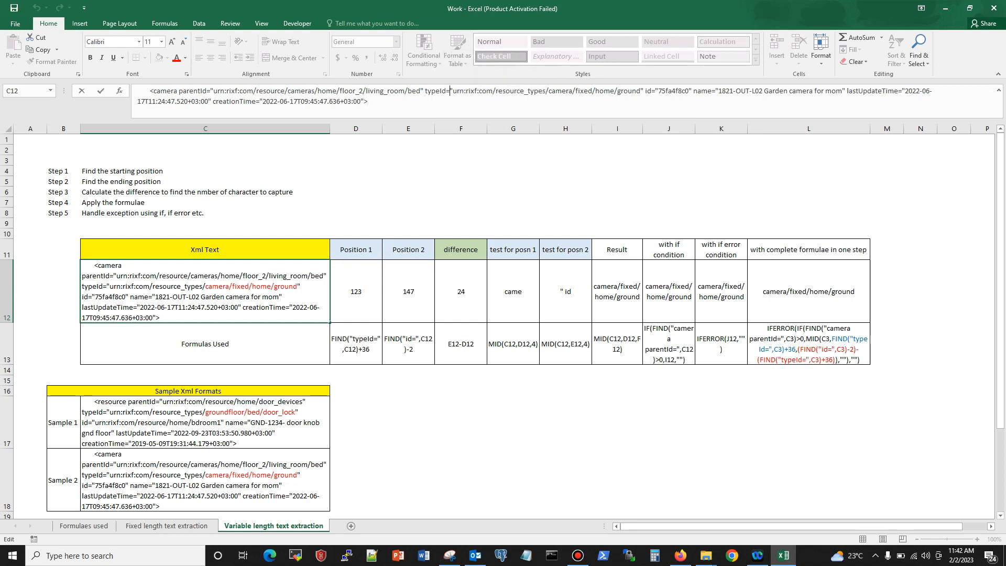
mouse_move(425, 91)
left_mouse_down()
mouse_move(450, 90)
mouse_move(425, 91)
left_mouse_up()
left_click(368, 102)
Step: Check the FIND formula with its +36 offset in D12 against the start of camera/fixed/home/ground in C12
key("Tab")
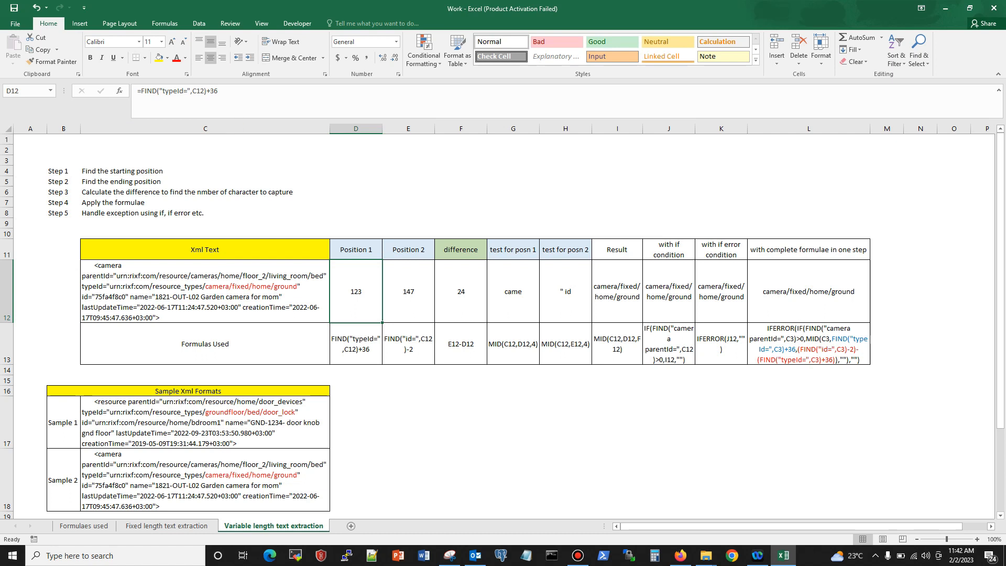
left_click(204, 291)
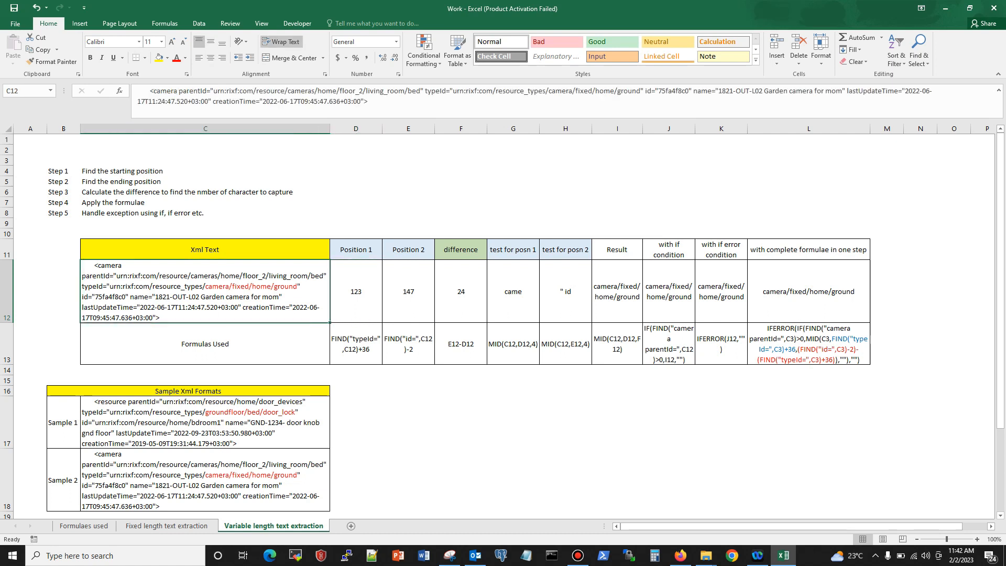
double_click(84, 286)
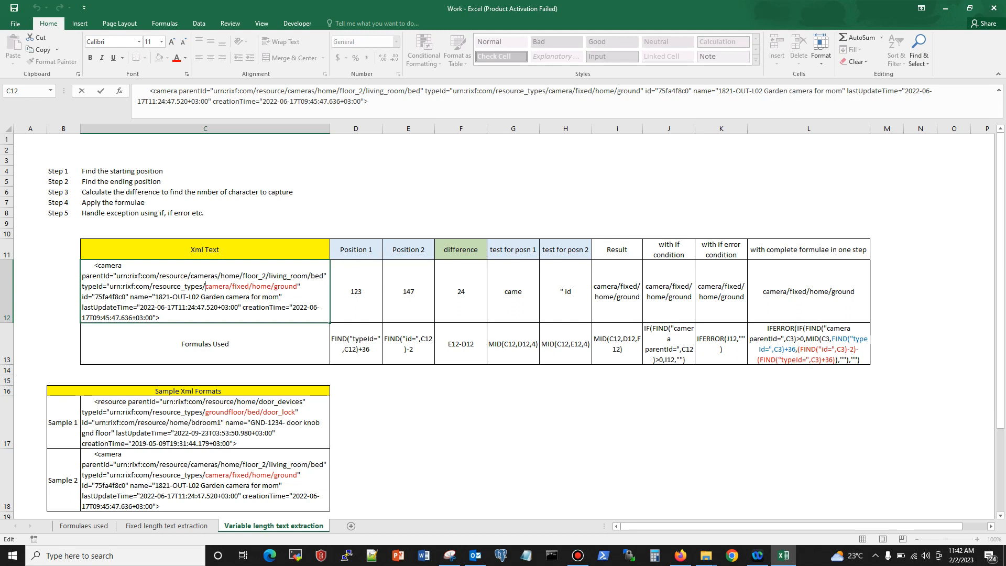
left_click(513, 369)
Step: Inspect the Position 2 formula in E12 and locate the id= marker behind its -2 offset in C12
left_click(408, 291)
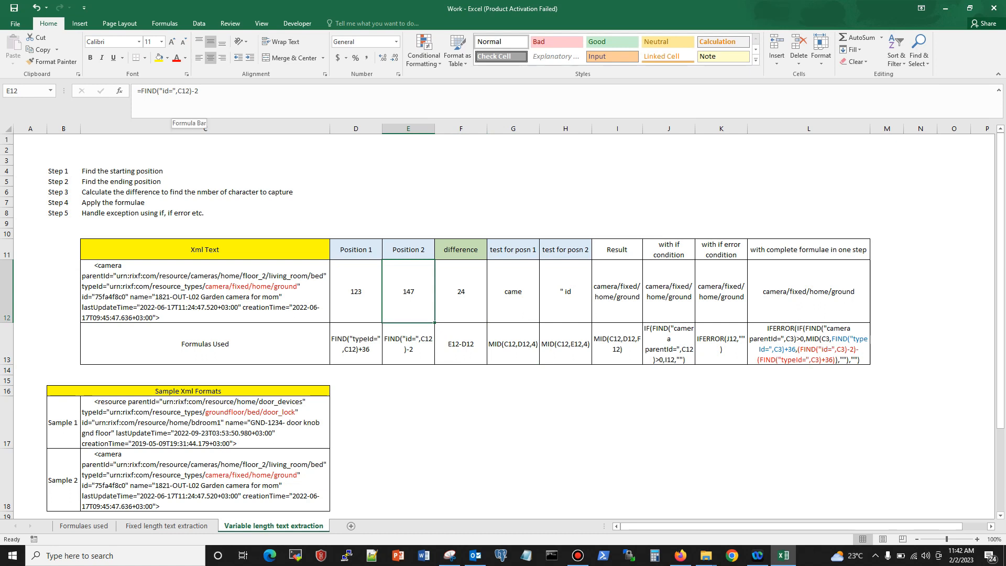
left_click(205, 291)
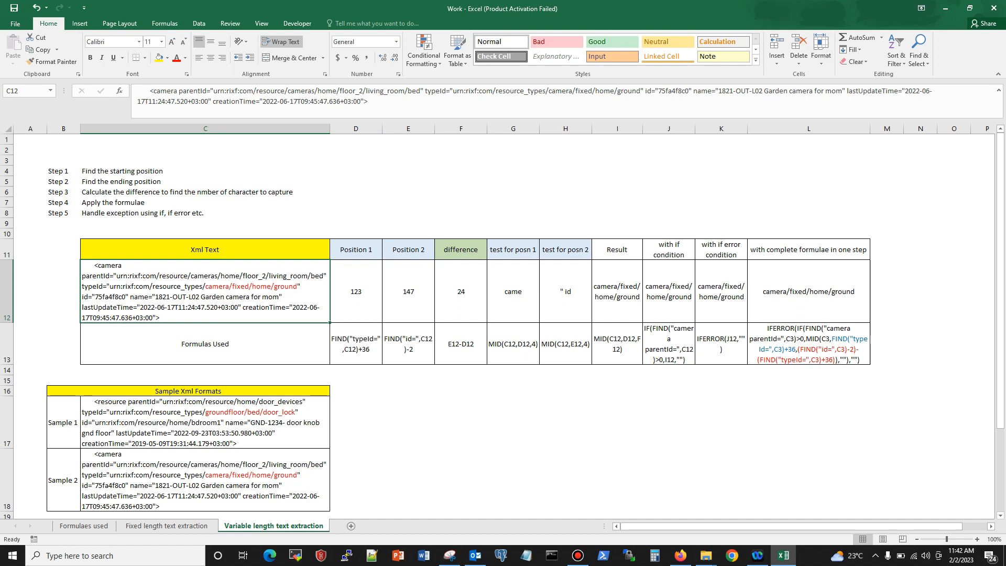
left_click(669, 104)
left_click_drag(645, 91, 646, 92)
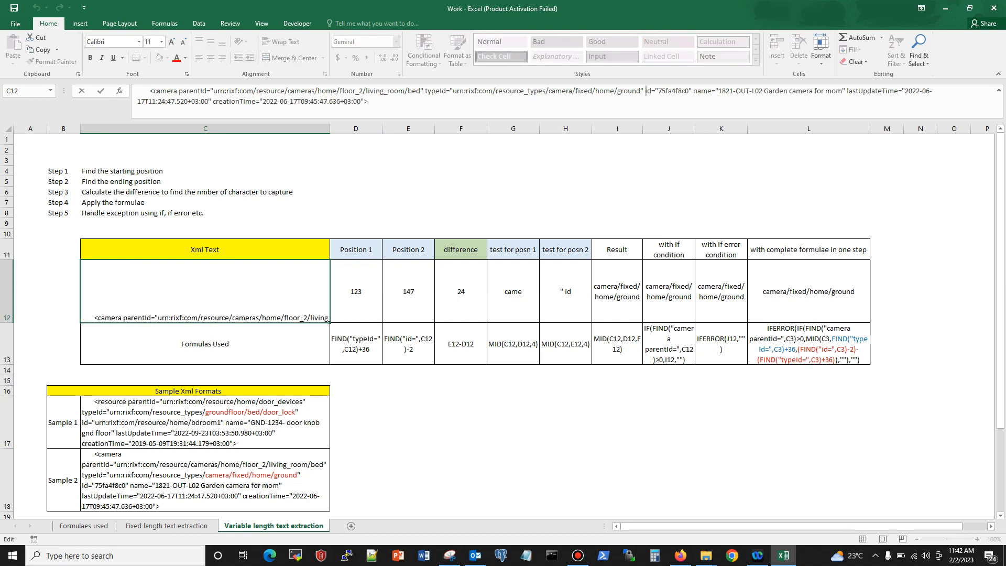
left_click(645, 91)
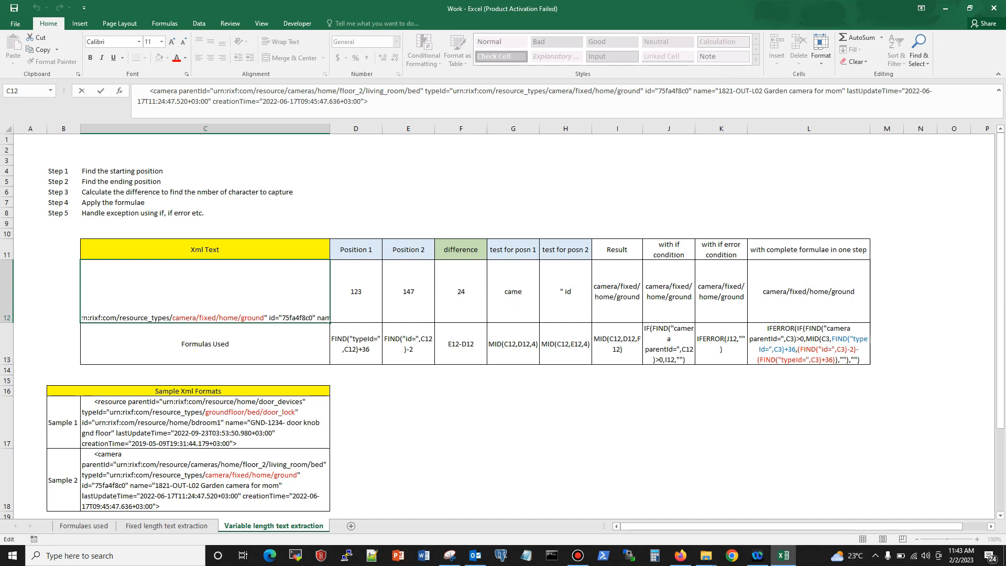
key("Escape")
Step: Inspect the difference formula in F12 with its D12 and E12 inputs, and highlight the matching camera/fixed/home/ground text in C12
left_click_drag(355, 291, 408, 291)
left_click(461, 291)
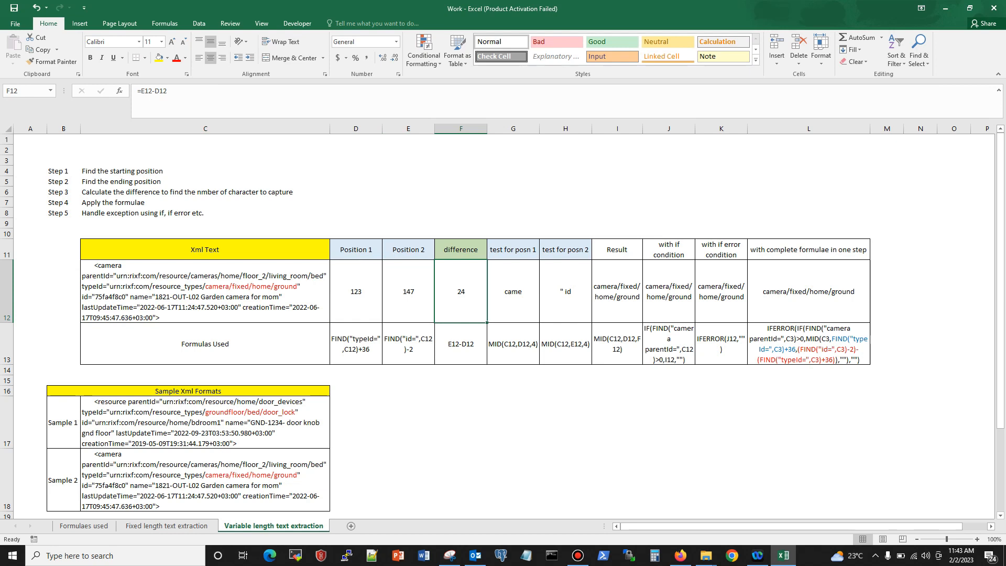
key("Left")
key("Left")
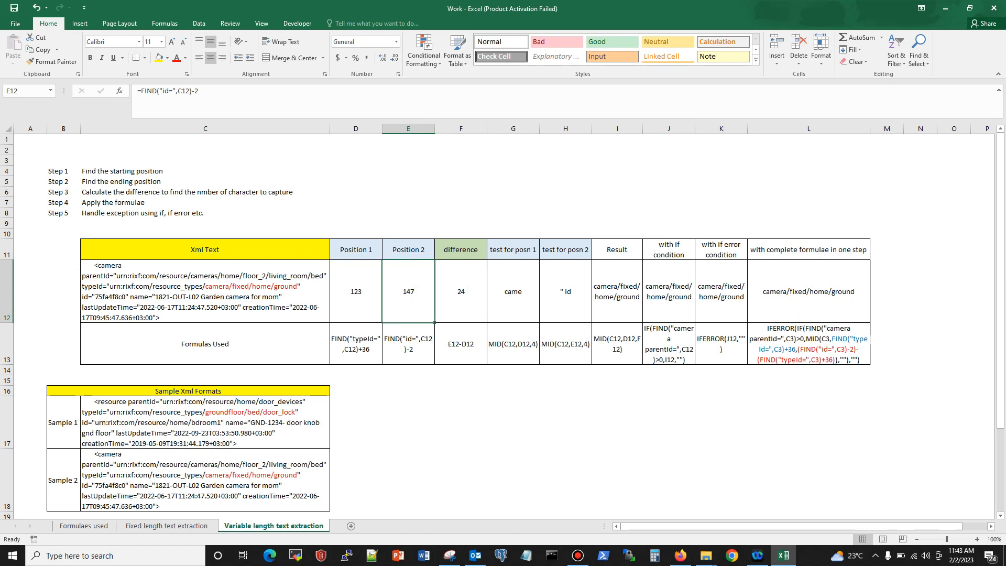
left_click(461, 291)
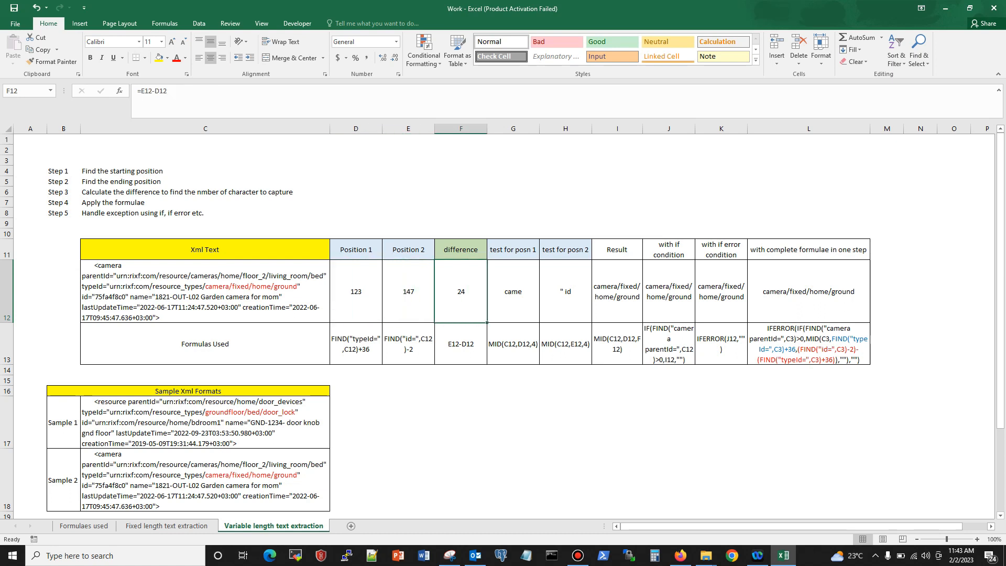
double_click(209, 286)
left_click_drag(205, 285, 298, 286)
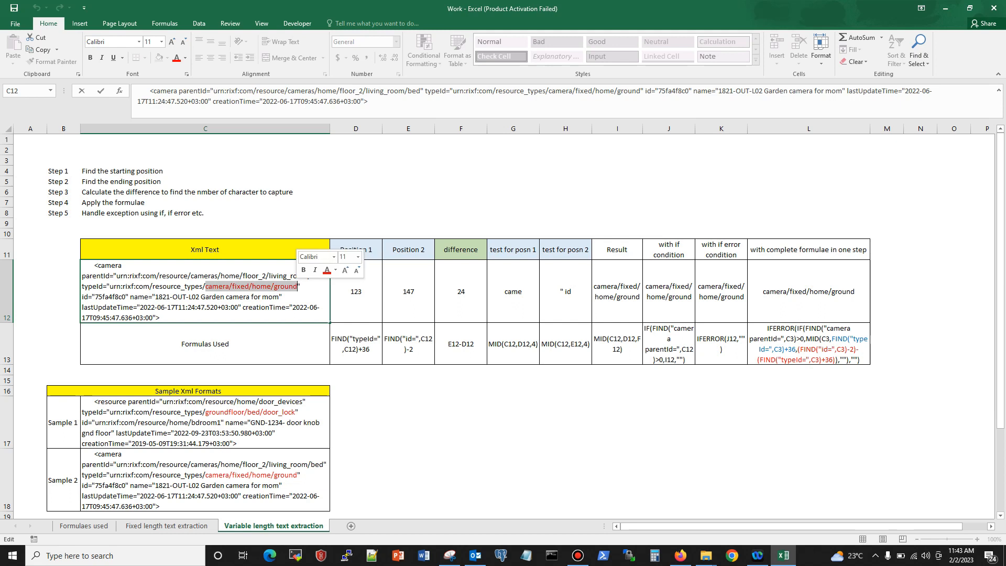
key("Escape")
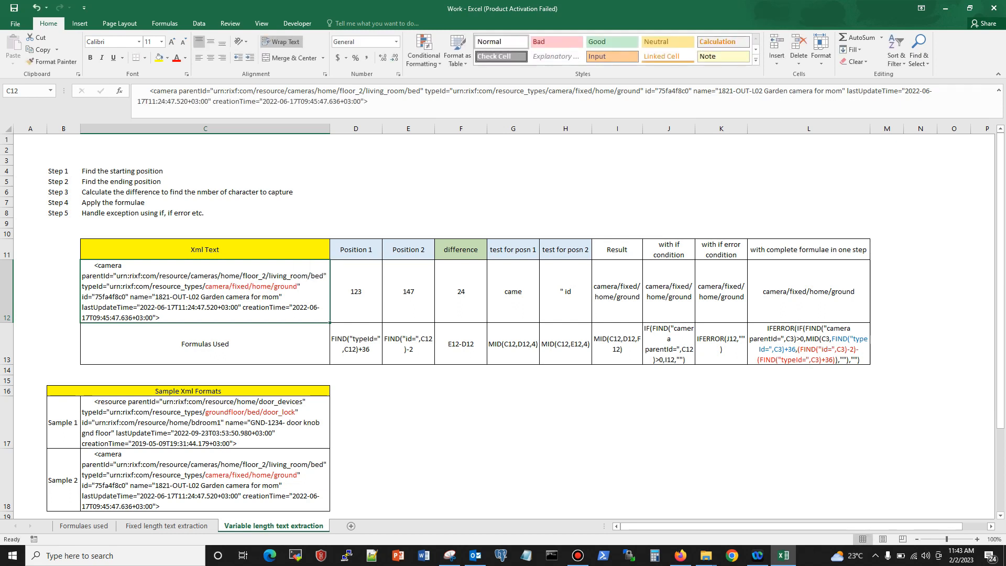
Step: Inspect the position test results in G12 and H12 and the Result formula in I12 with its C12, D12 and F12 arguments
left_click_drag(513, 292, 564, 292)
left_click(617, 344)
left_click(617, 294)
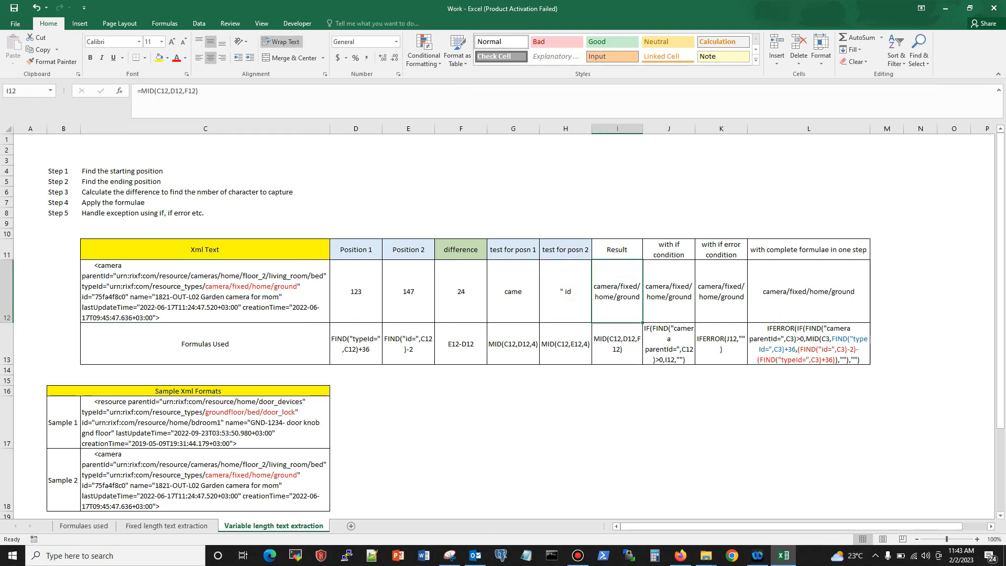
left_click(147, 92)
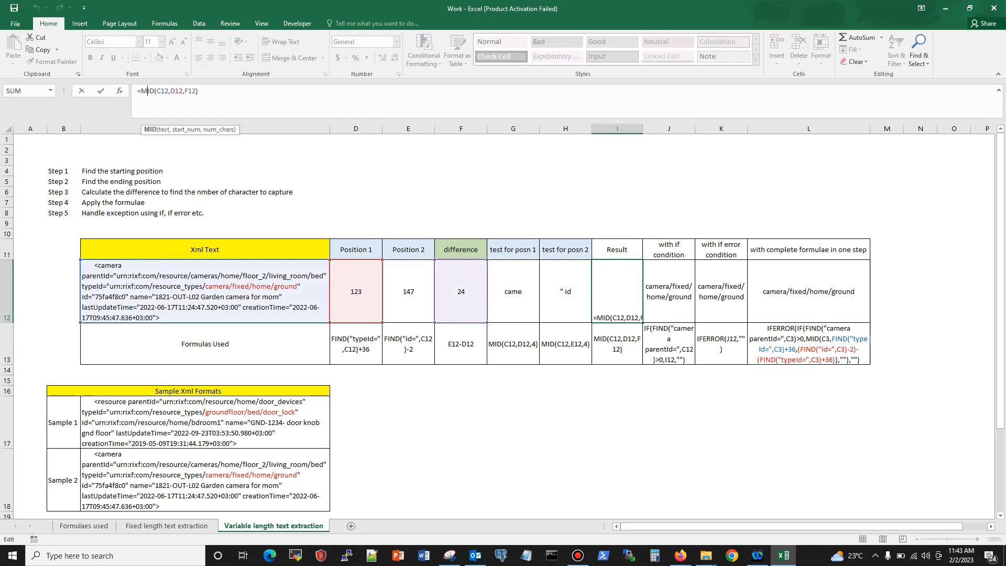
left_click(161, 91)
left_click(175, 91)
key("ctrl+Return")
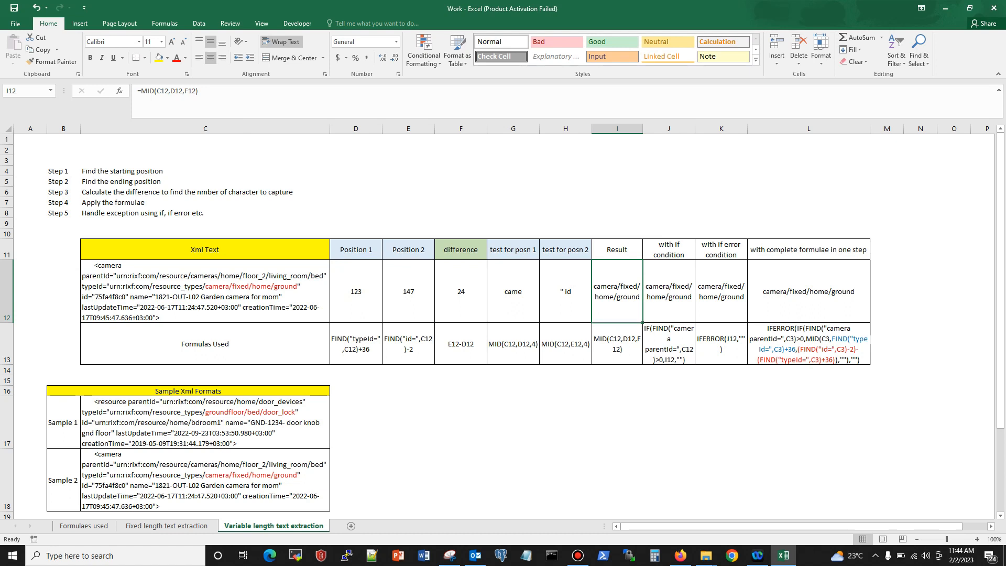
Step: Compare the IF formula in J12 with the Sample 2 camera XML, and inspect the IFERROR formula in K12
left_click(669, 291)
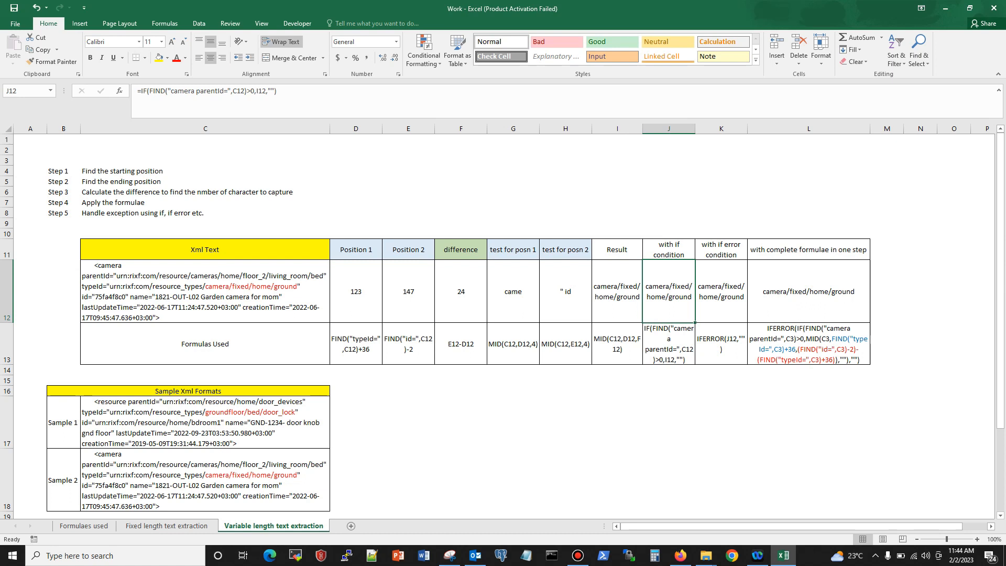
left_click(205, 480)
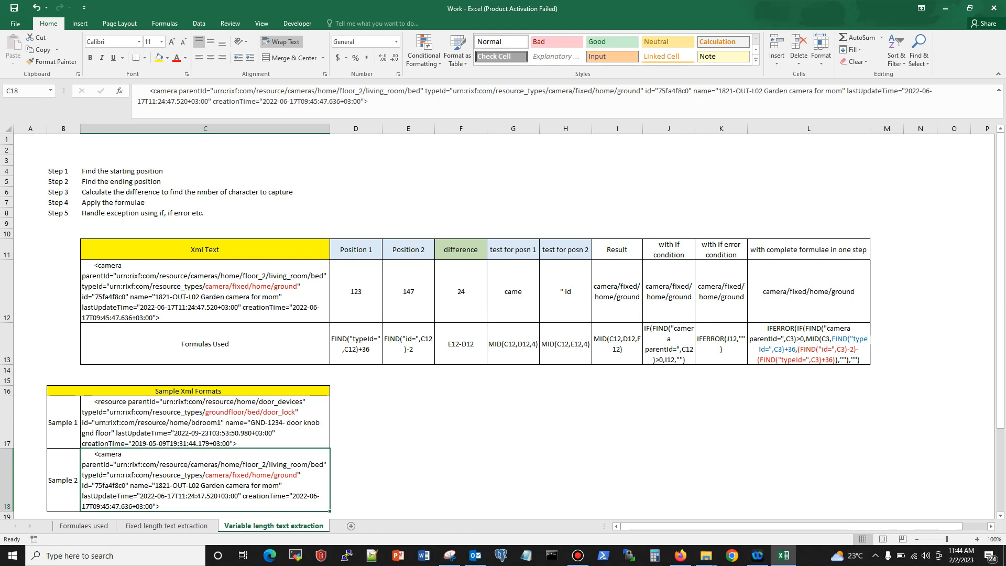
left_click(669, 292)
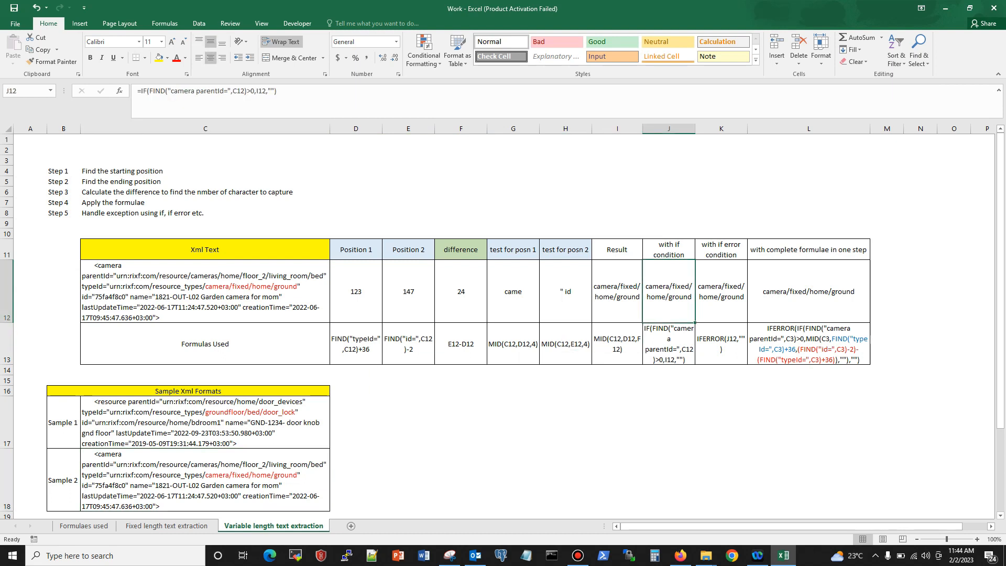
left_click(720, 291)
left_click(669, 291)
left_click(721, 292)
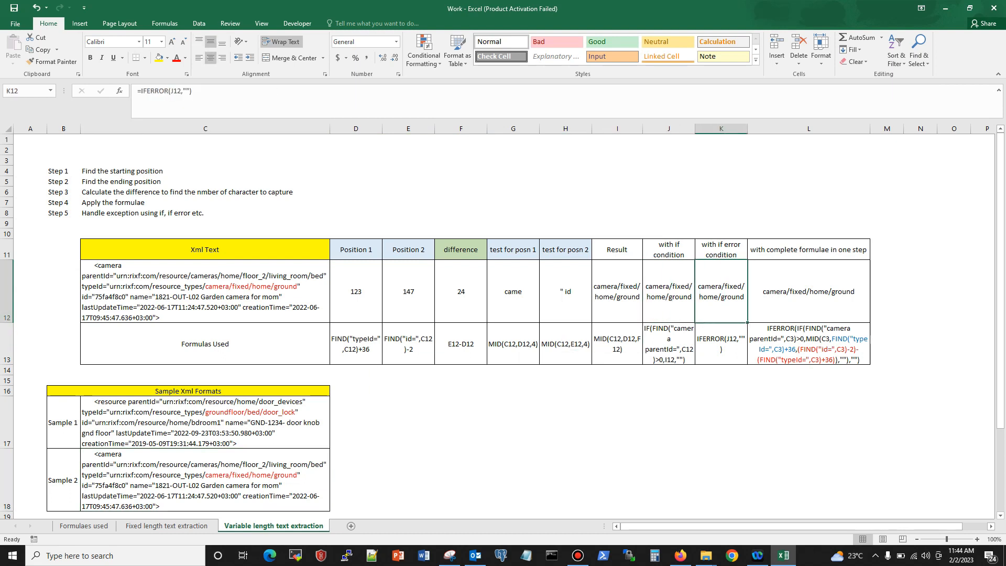
Step: Copy the Sample 1 door_devices XML from C17 into the Xml Text cell C12 to test the formulas
left_click(205, 422)
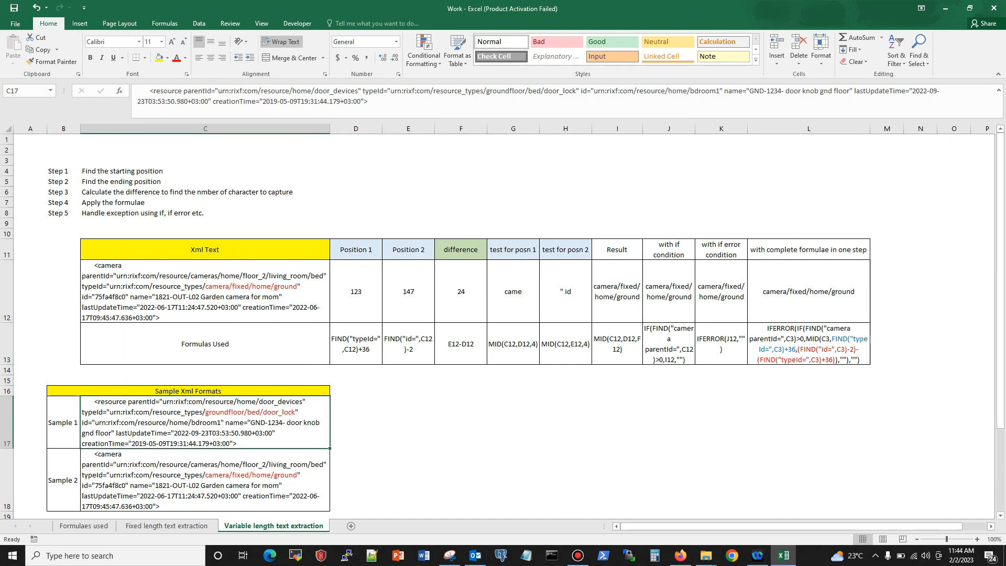
right_click(116, 427)
left_click(140, 220)
left_click(174, 292)
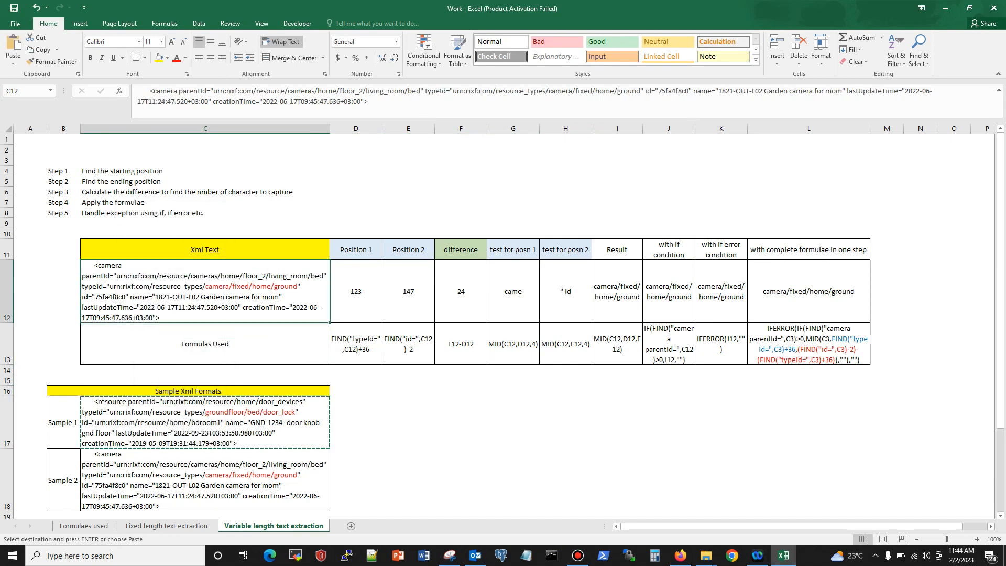
right_click(174, 292)
left_click(195, 339)
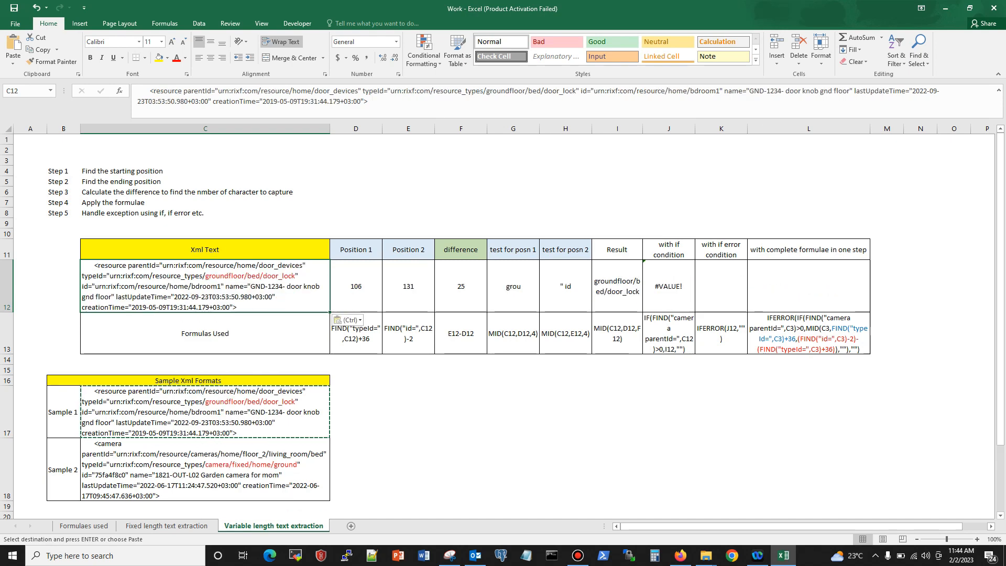
Step: Replace the XML in C12 with a copy of the Sample 2 camera XML from C18
left_click(148, 474)
right_click(149, 473)
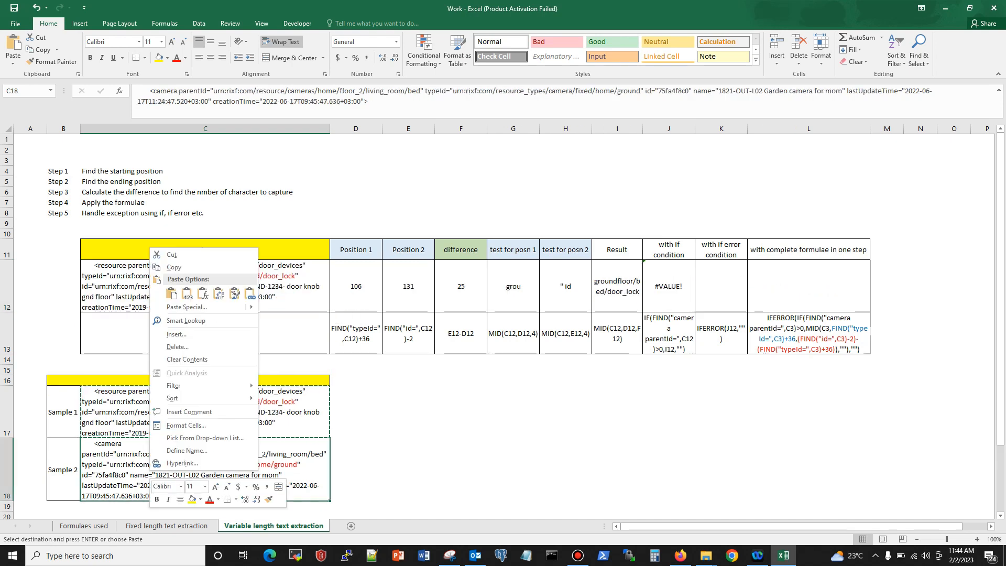
left_click(174, 267)
left_click(152, 285)
right_click(153, 285)
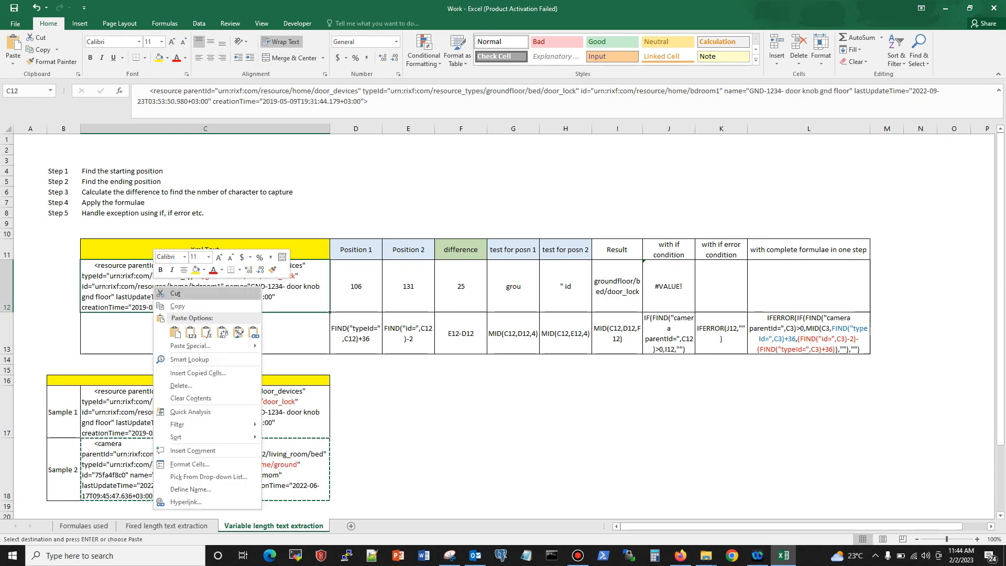
left_click(174, 331)
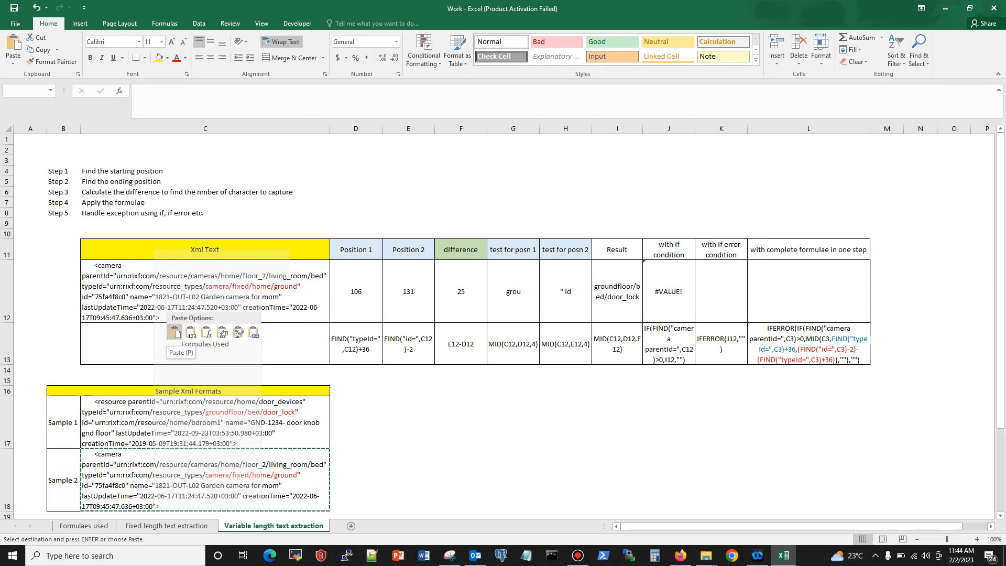